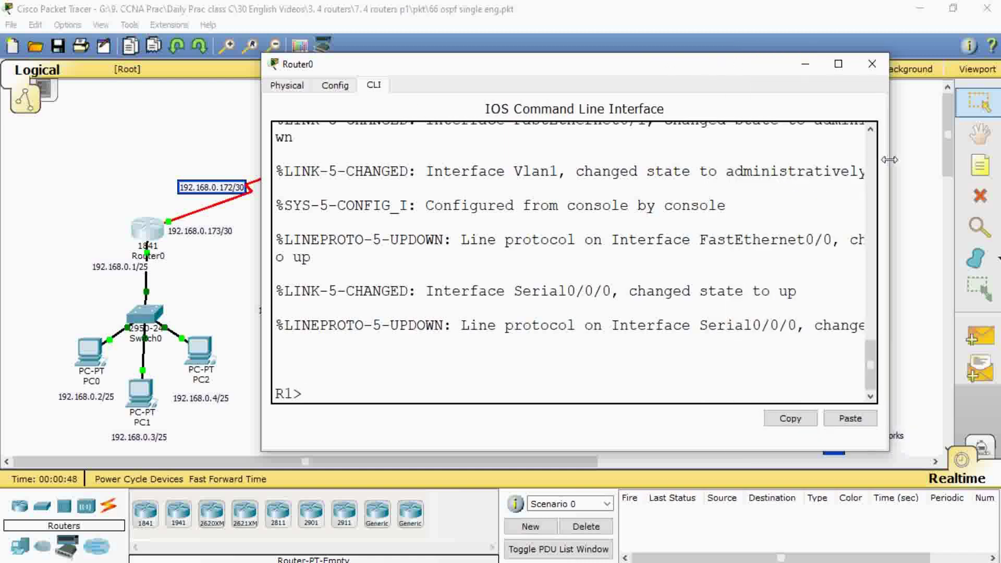
Enter privileged EXEC mode on router R1.
text(en)
key(Tab)
key(Return)
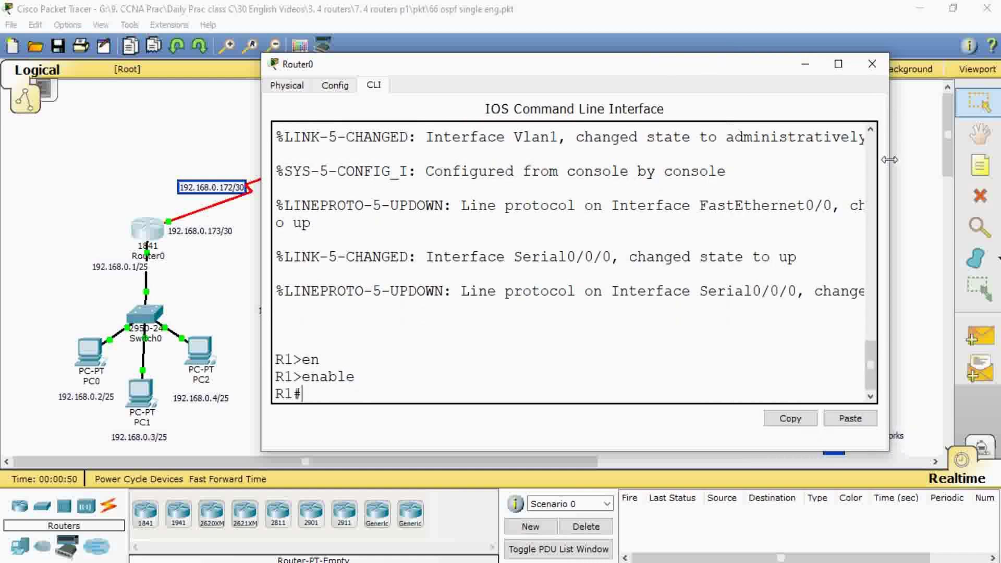
List the directly connected routes on R1 with show ip route connected.
text(sh)
key(Tab)
text(ip ro)
key(Tab)
text(co)
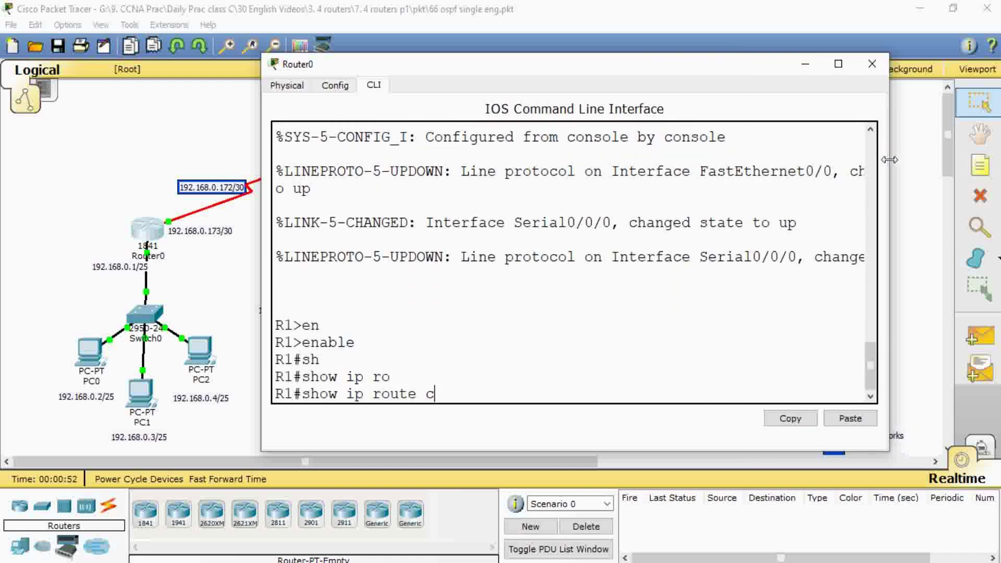
key(Tab)
key(Return)
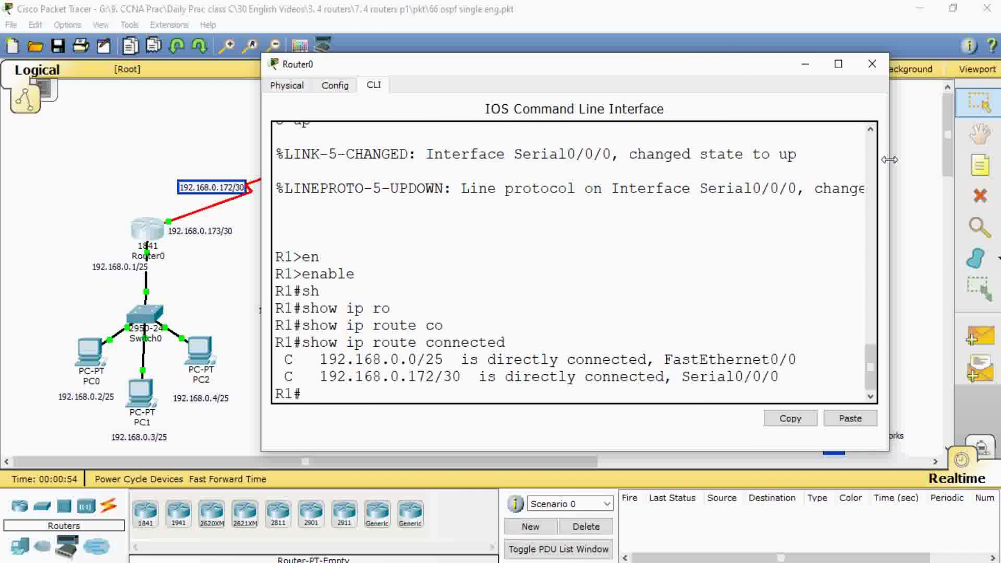
Enter global configuration mode on R1 and start OSPF routing with process ID 20.
text(conf)
key(Tab)
text(t)
key(Tab)
key(Return)
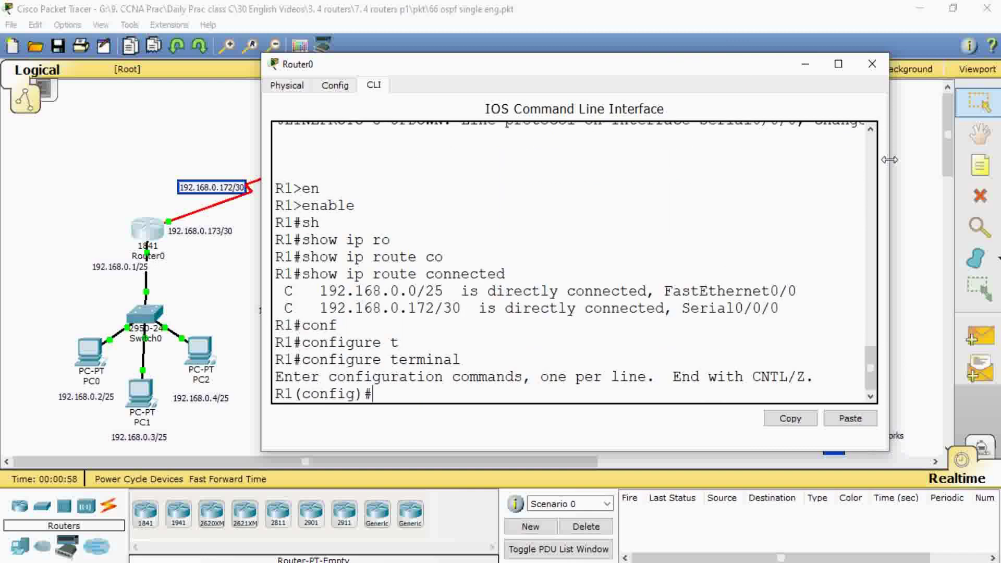
text(rou)
key(Tab)
text(os)
key(Tab)
text(2)
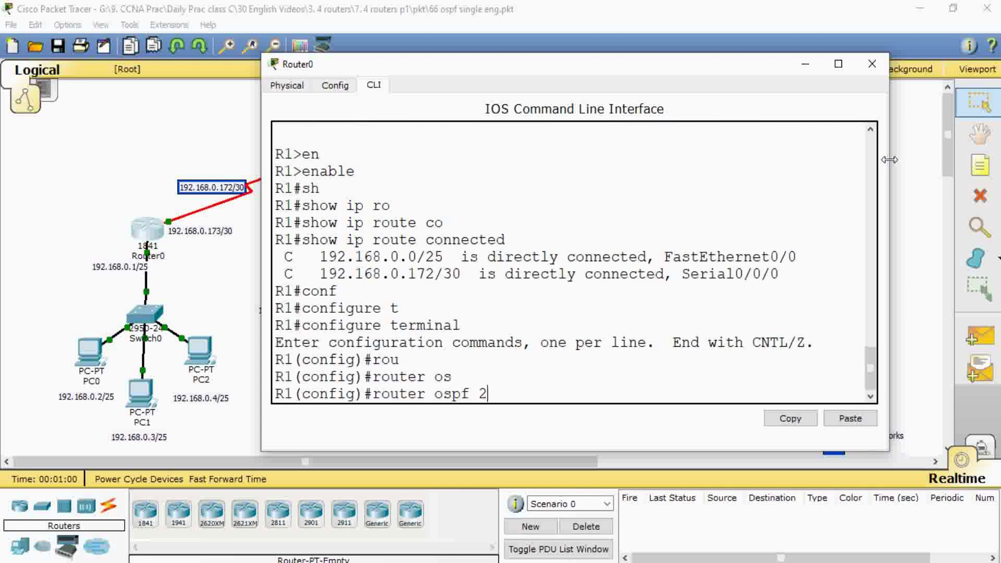
text(0)
key(Return)
Advertise network 192.168.0.0 with wildcard mask 0.0.0.127 in OSPF area 1 on R1.
text(ne)
key(Tab)
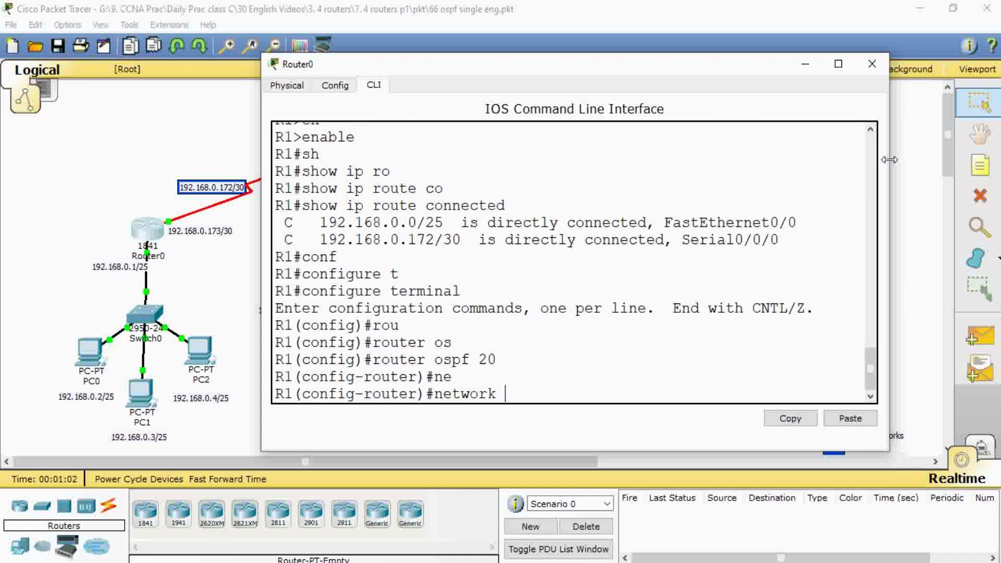
text(192.168.0.0)
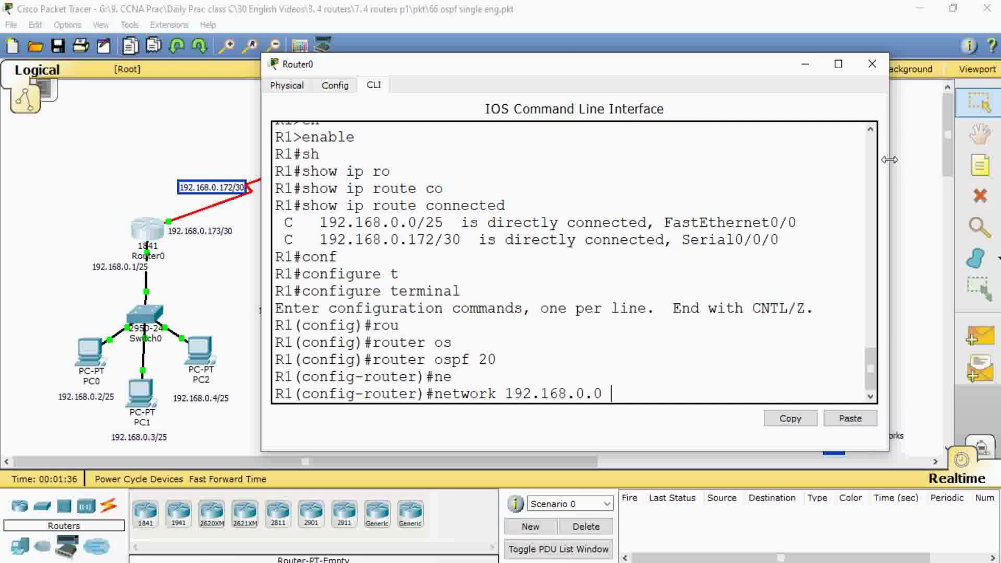
text(0.0.0.127 a)
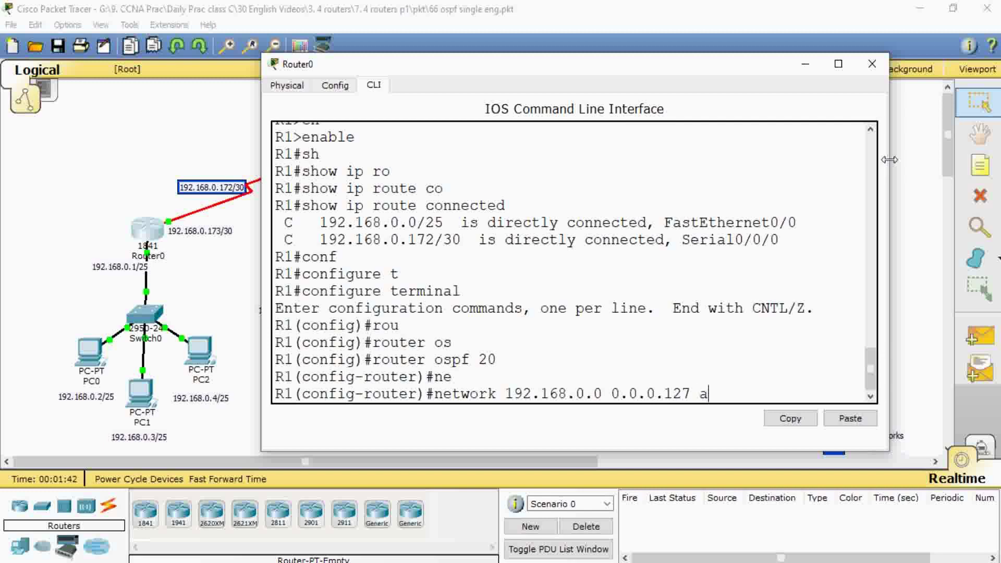
text(rea 1)
key(Return)
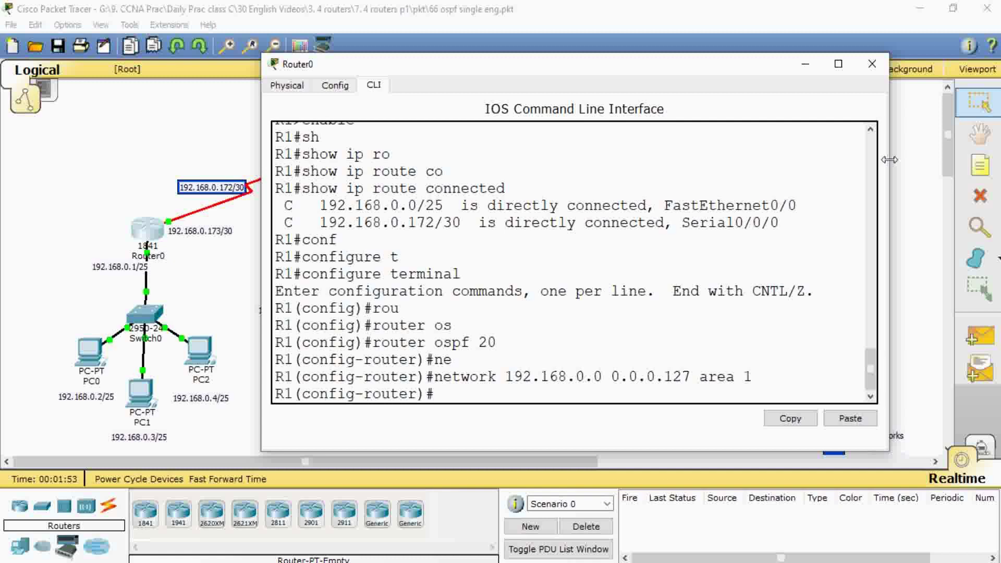
Advertise network 192.168.0.172 with wildcard mask 0.0.0.3 in OSPF area 1 on R1.
text(network 192.168.)
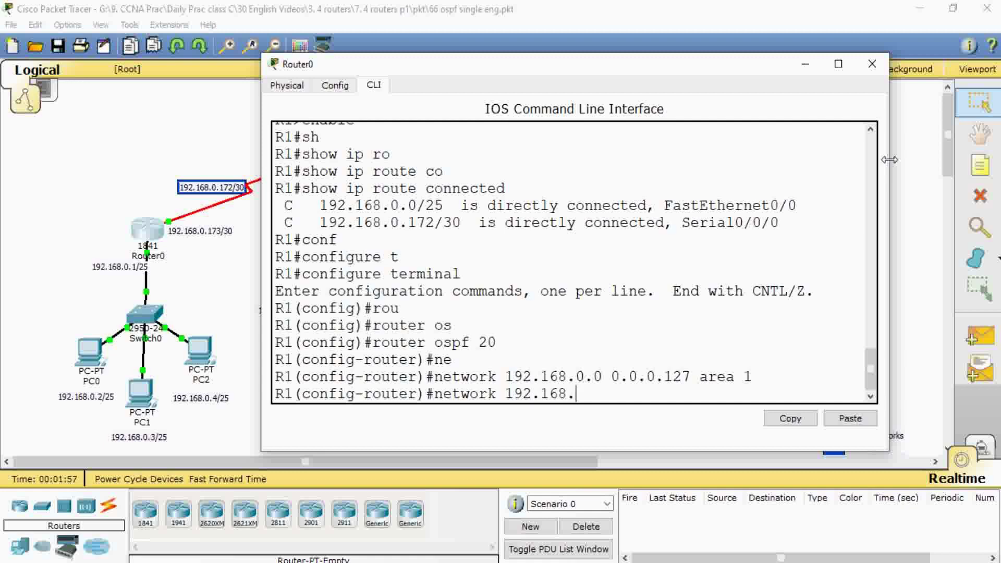
text(0.172 0.0.0.3 )
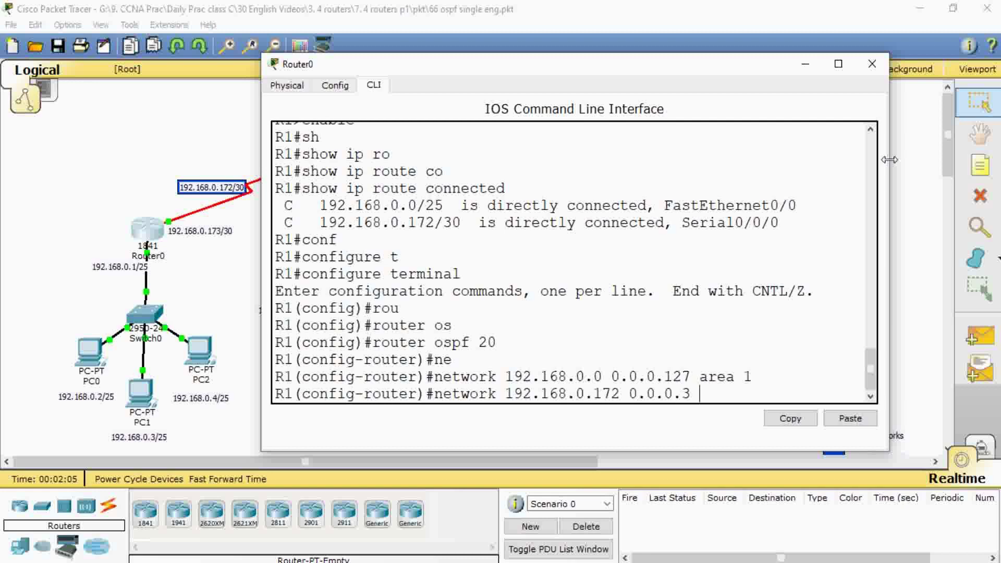
text(area 1)
key(Return)
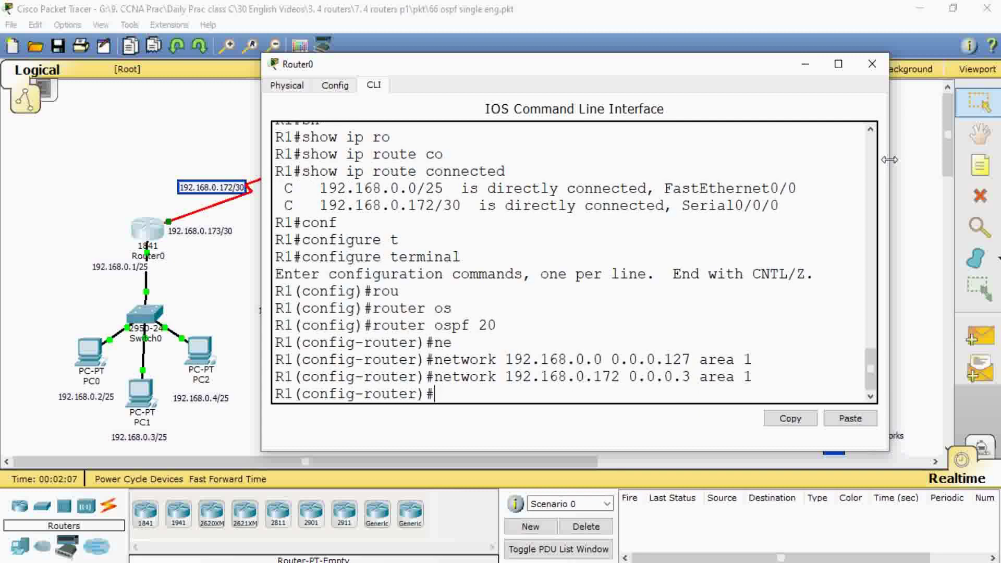
Return R1 to privileged mode, save its configuration with write, and close the Router0 window.
text(ex)
key(Tab)
key(Return)
text(ex)
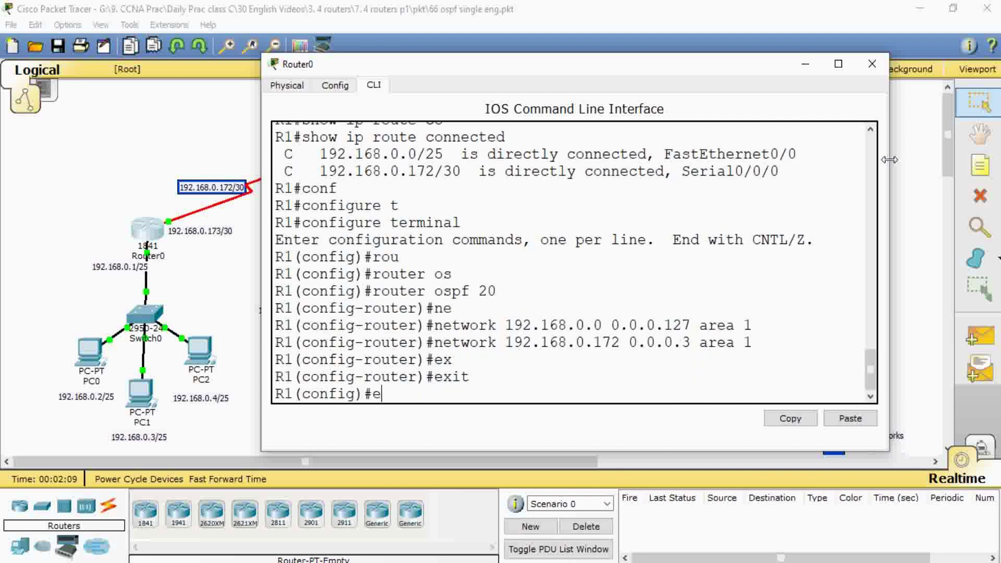
key(Tab)
key(Return)
key(Return)
text(wr)
key(Tab)
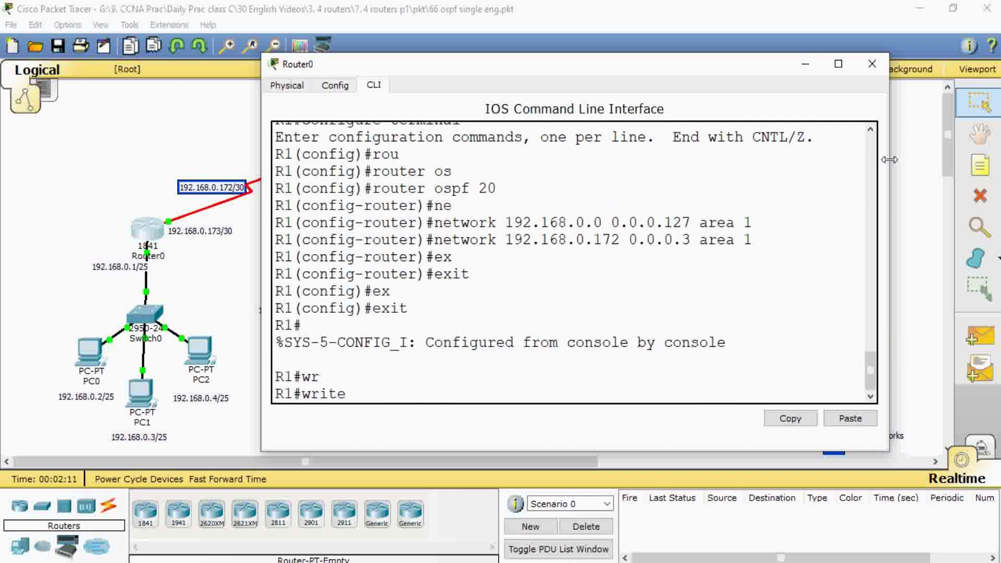
key(Return)
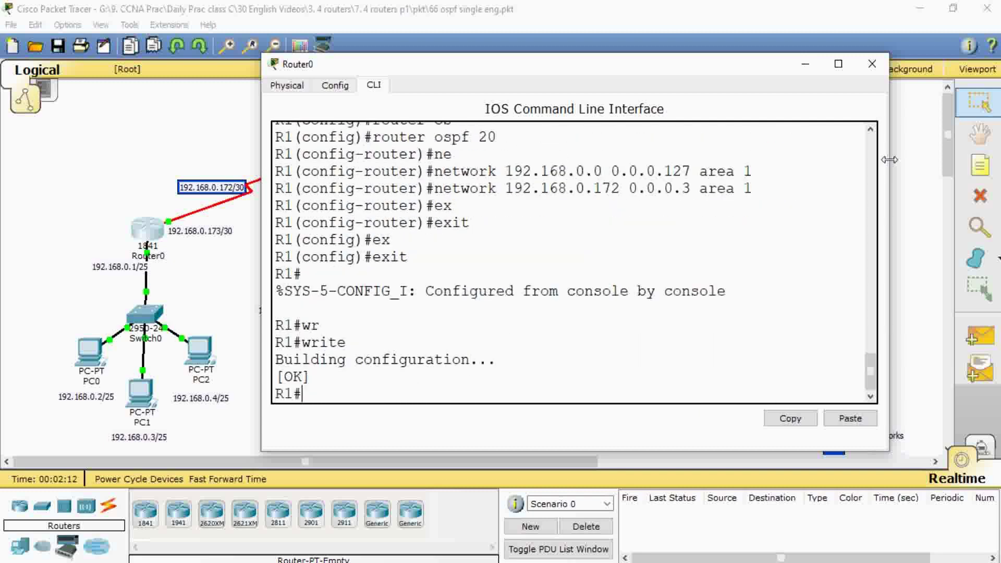
click(871, 63)
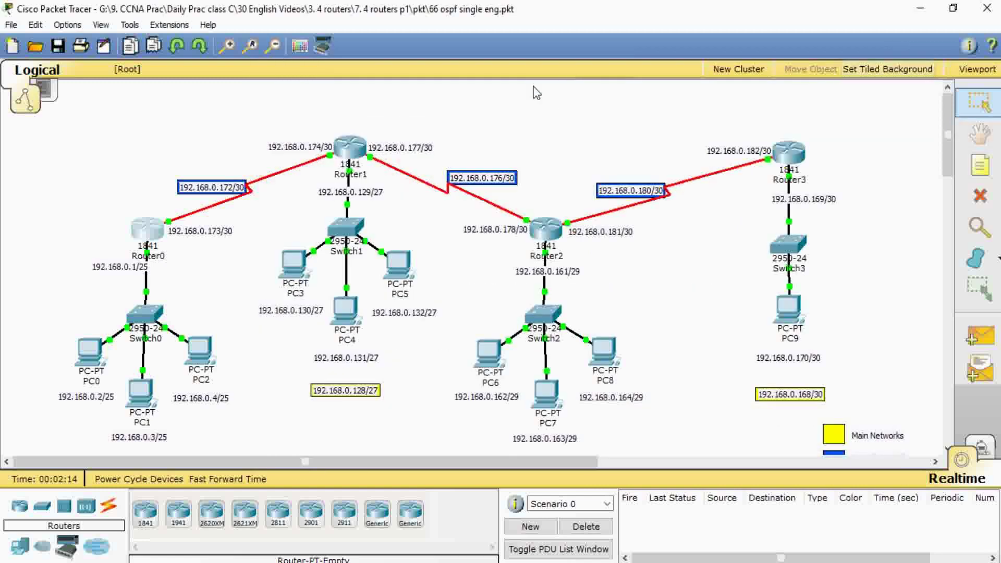
Open Router1's command line in a widened window and enter privileged EXEC mode on R2.
click(353, 150)
click(382, 134)
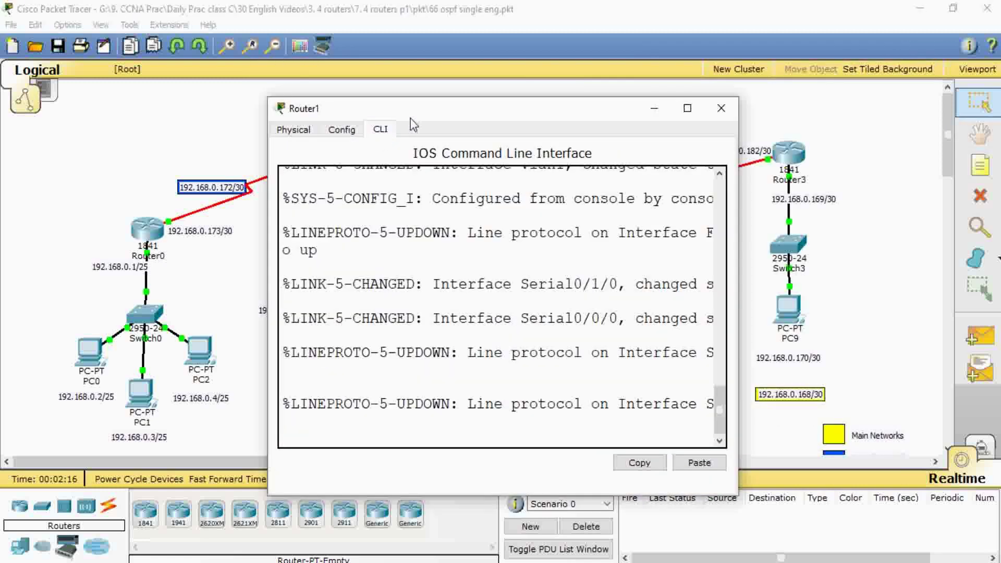
drag(411, 118, 390, 62)
drag(730, 197, 869, 196)
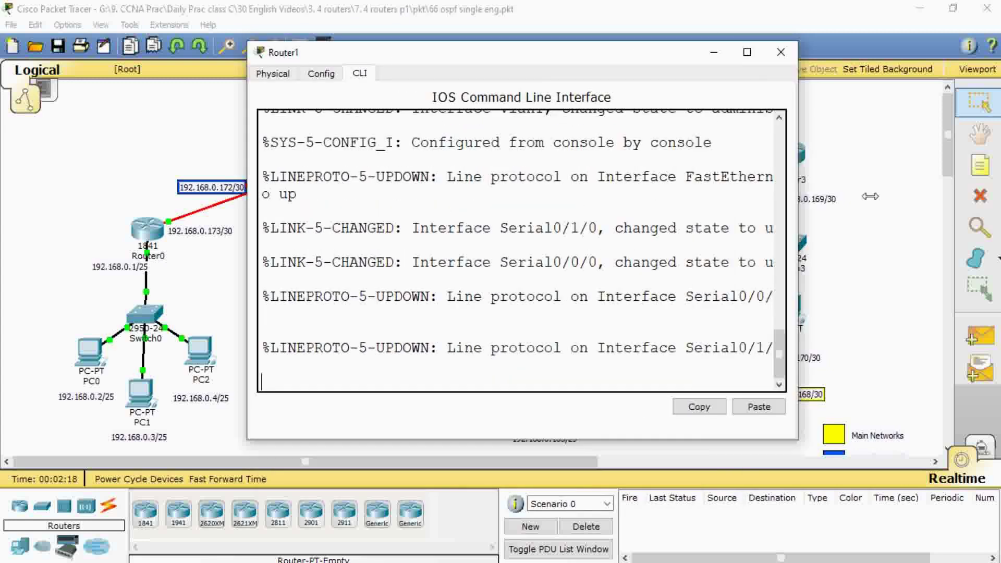
key(Return)
text(en)
key(Tab)
key(Return)
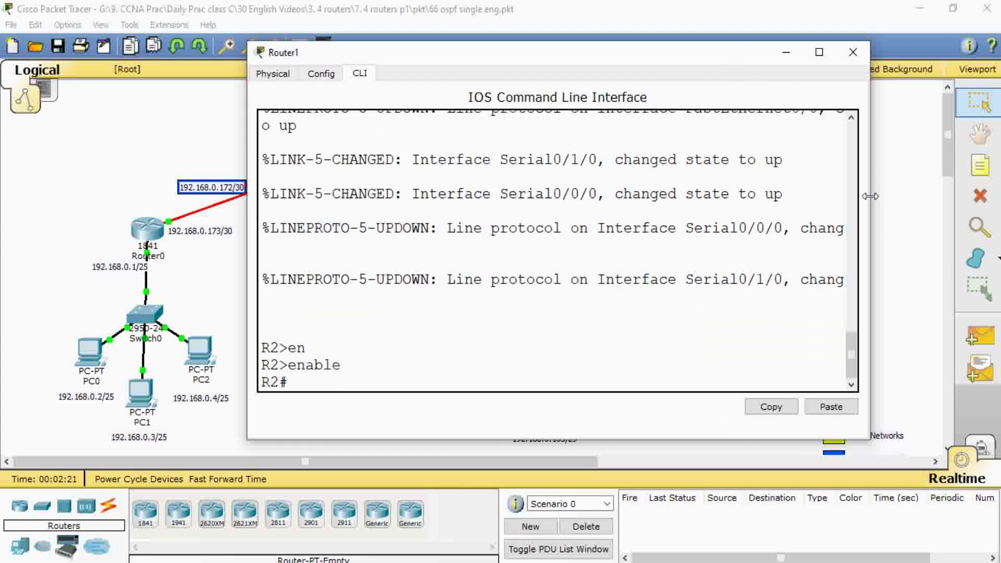
List the directly connected routes on R2 with show ip route connected.
text(sh)
key(Tab)
text(ip ro)
key(Tab)
text(co)
key(Tab)
key(Return)
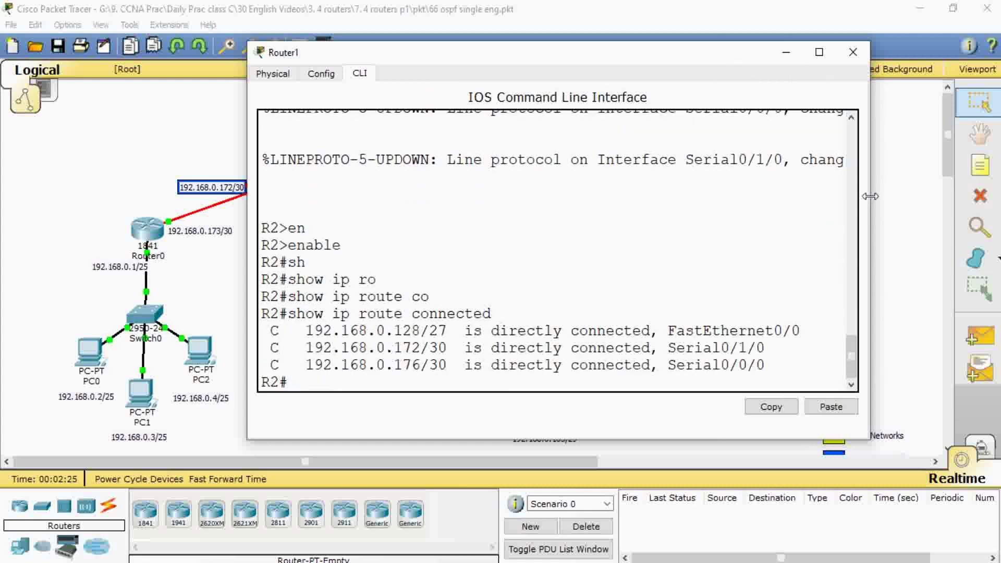
Enter global configuration mode on R2 and start OSPF routing with process ID 20.
text(conf)
key(Tab)
text(t)
key(Tab)
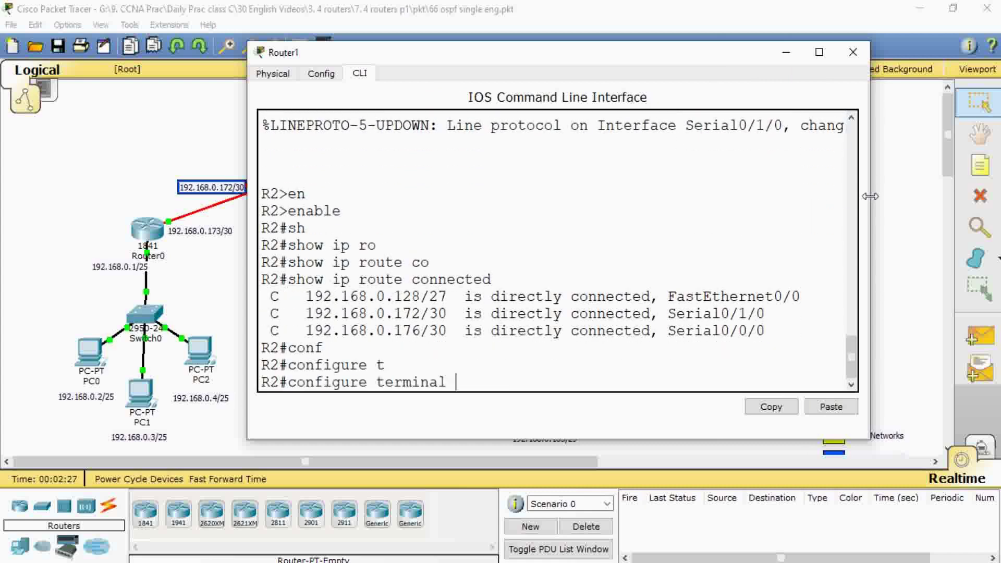
key(Return)
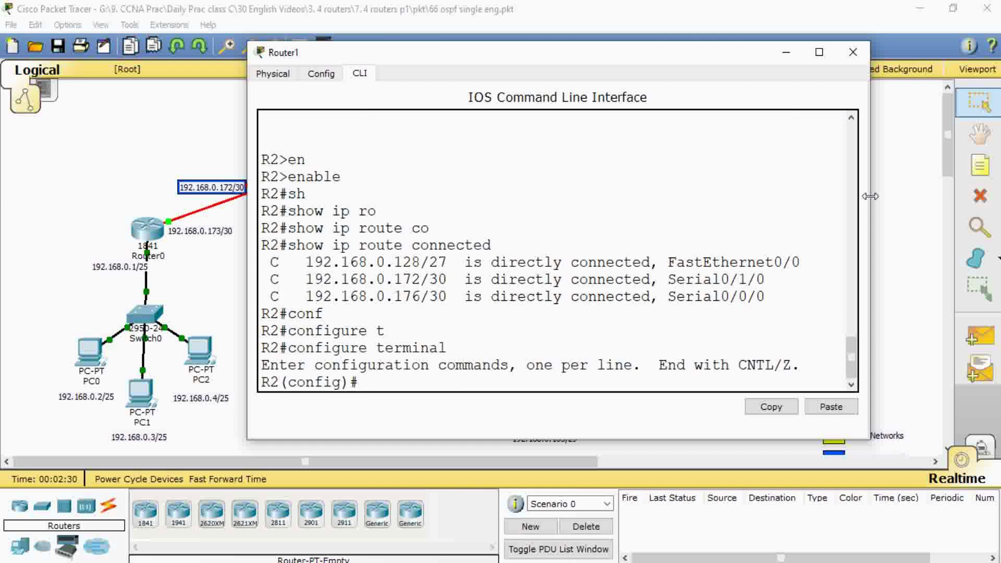
text(rou)
key(Tab)
text(os)
key(Tab)
text(20)
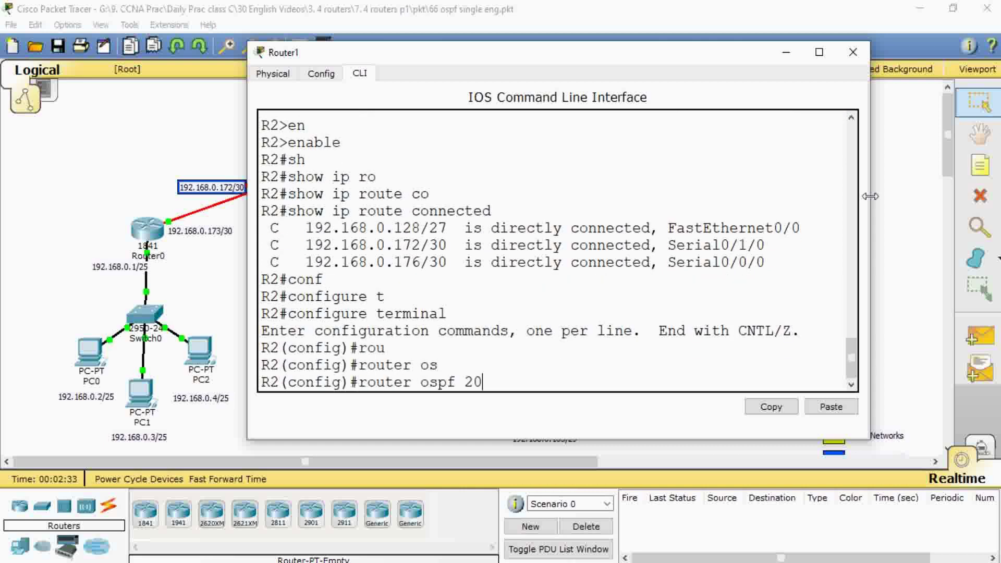
key(Return)
Advertise network 192.168.0.128 with wildcard mask 0.0.0.31 in OSPF area 1 on R2.
text(ne)
key(Tab)
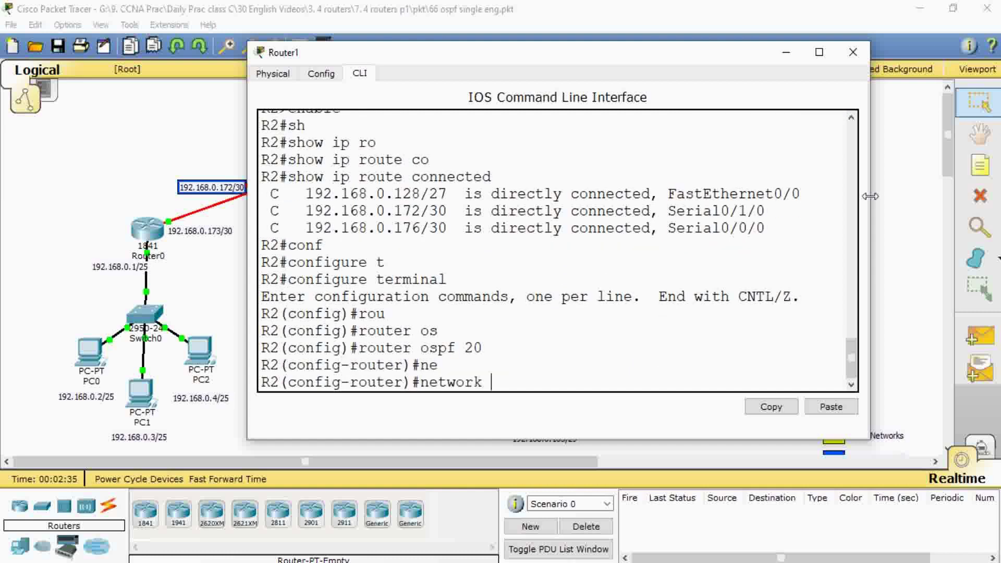
text(192.168)
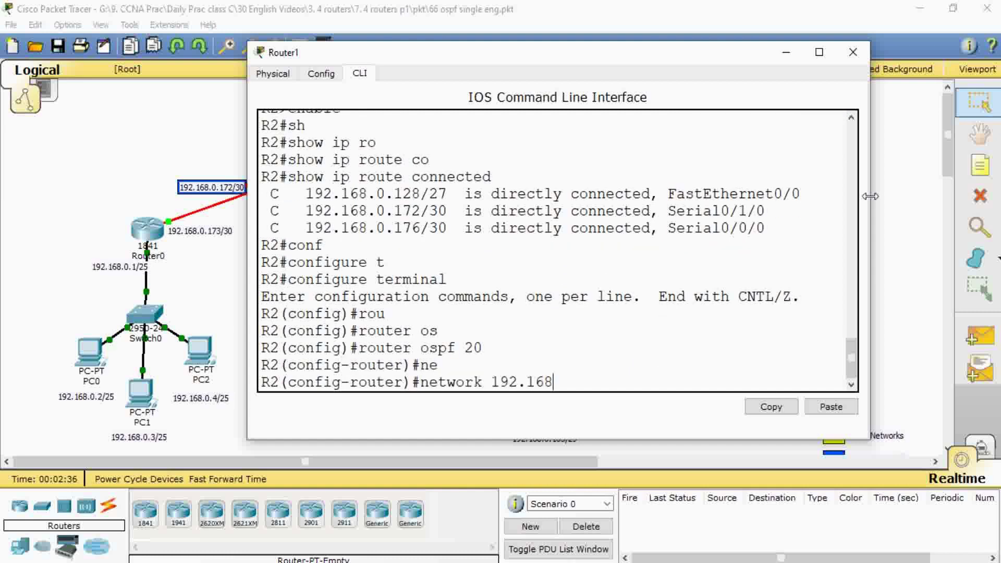
text(.0.128 )
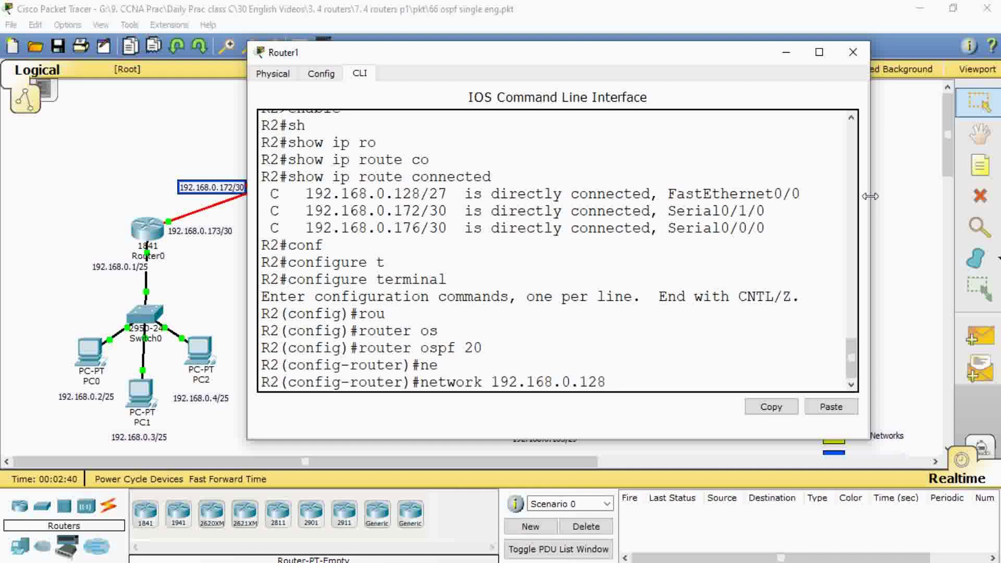
text(0.0.0.31)
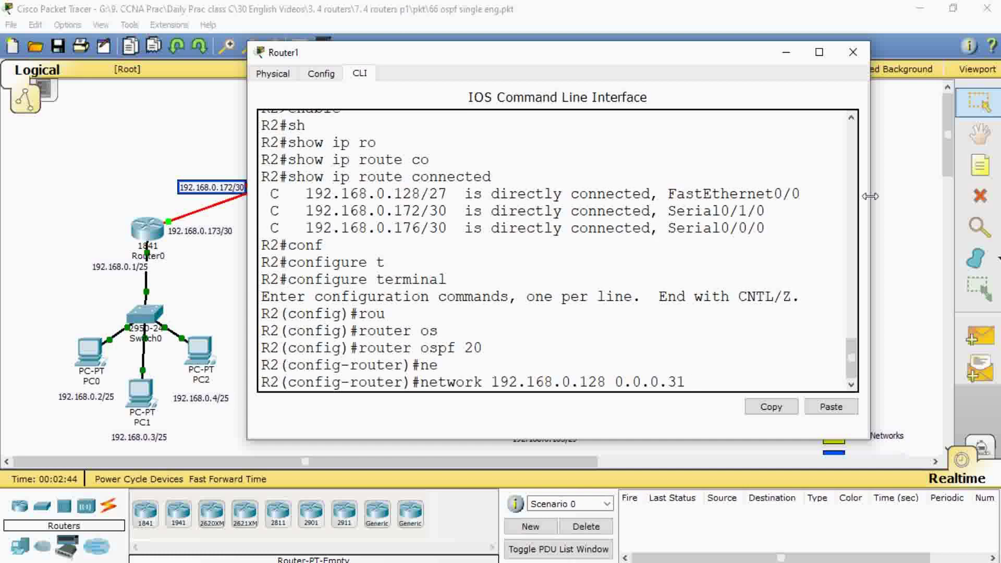
text( area 1)
key(Return)
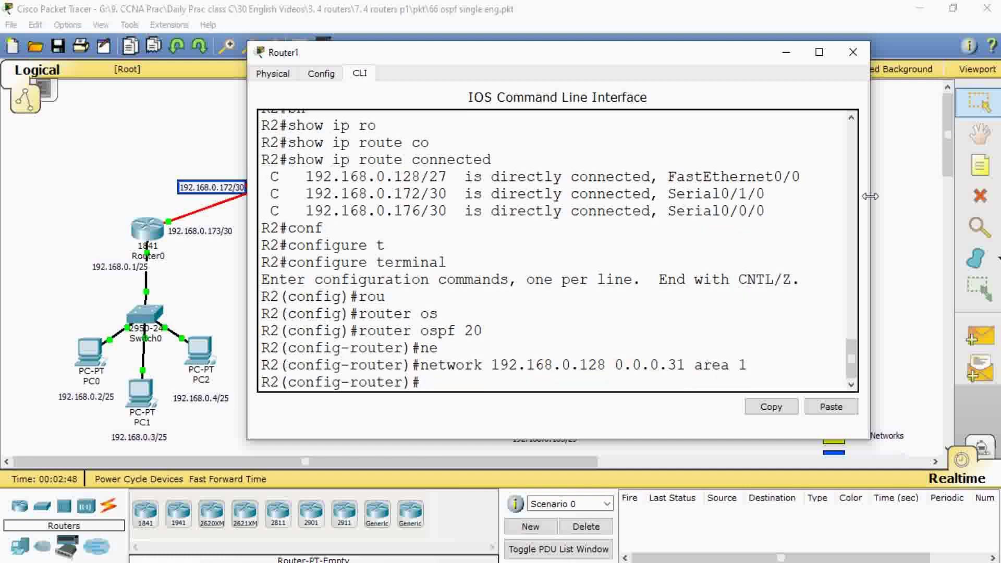
Advertise network 192.168.0.172 with wildcard mask 0.0.0.3 in OSPF area 1 on R2.
text(network 192.168.0)
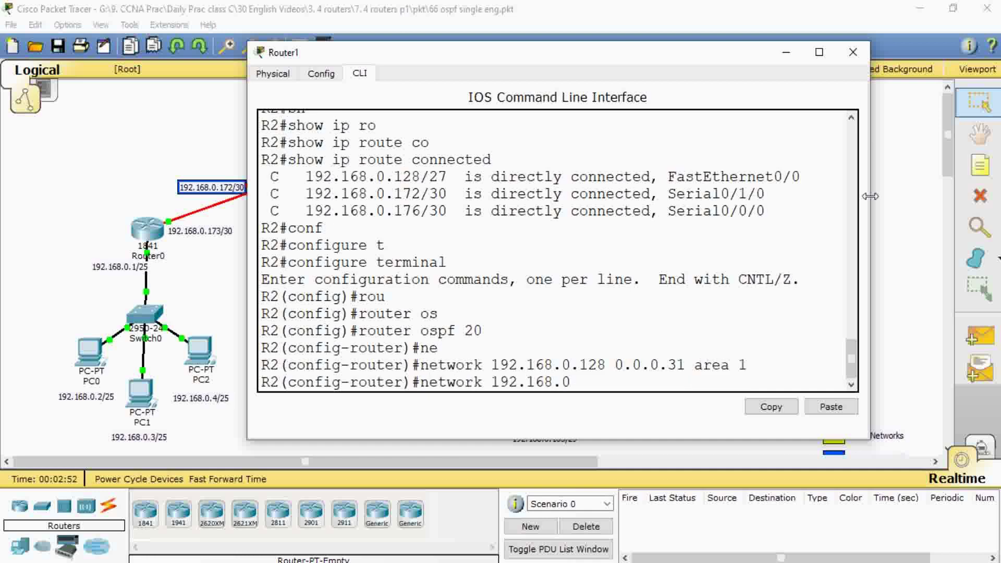
text(.172 0.0.0.3 a)
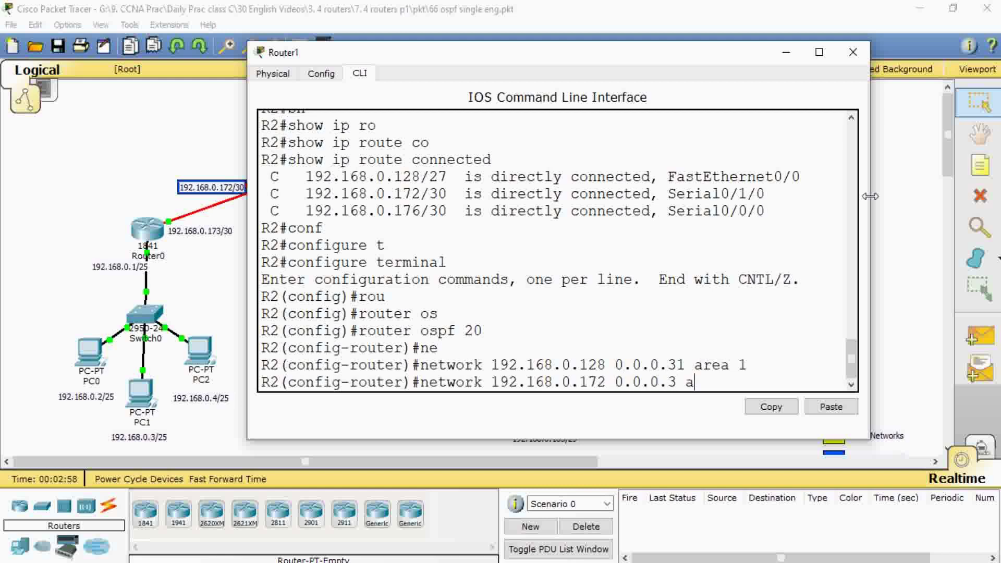
key(BackSpace)
text(area 1)
key(Return)
Advertise network 192.168.0.176 with wildcard mask 0.0.0.3 in OSPF area 1 on R2.
text(ne)
key(Tab)
text(192)
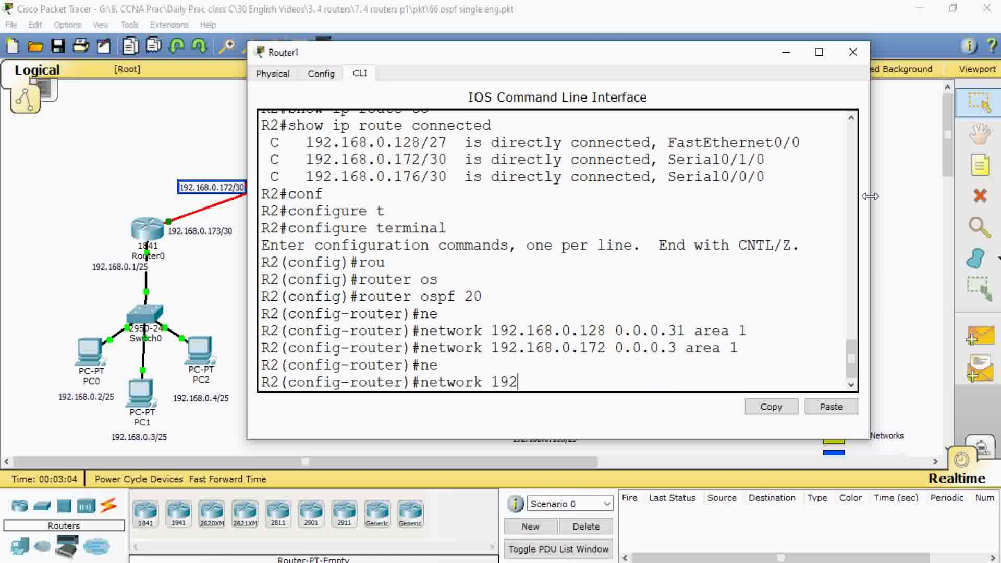
text(.168.0.176)
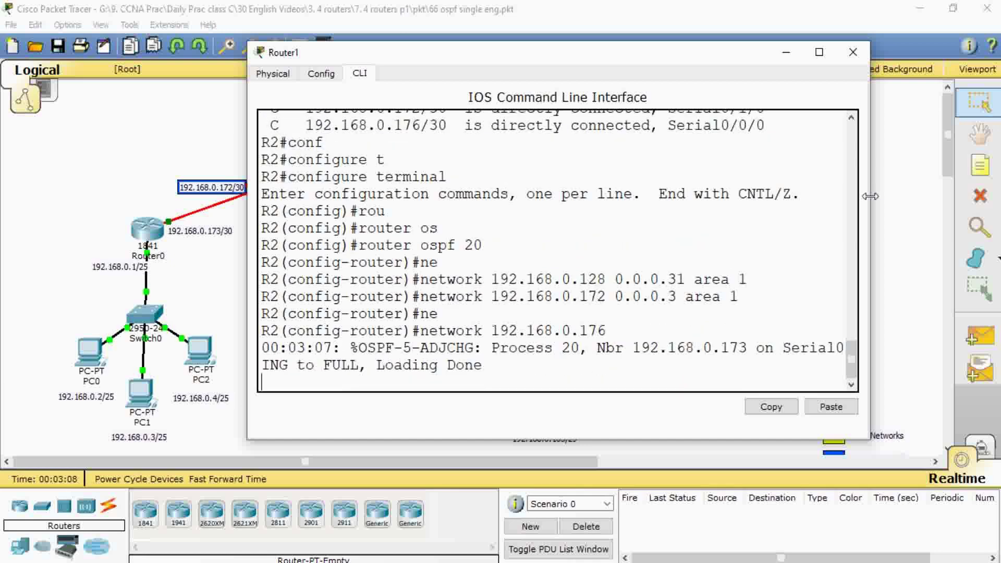
key(Return)
key(Up)
text(0.0)
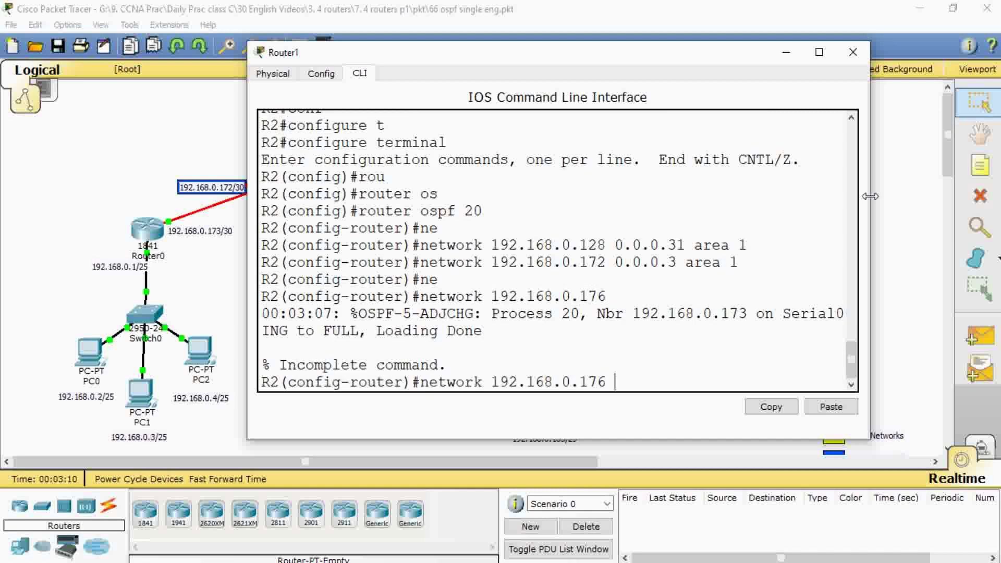
text(.0.3 a)
key(BackSpace)
text(area )
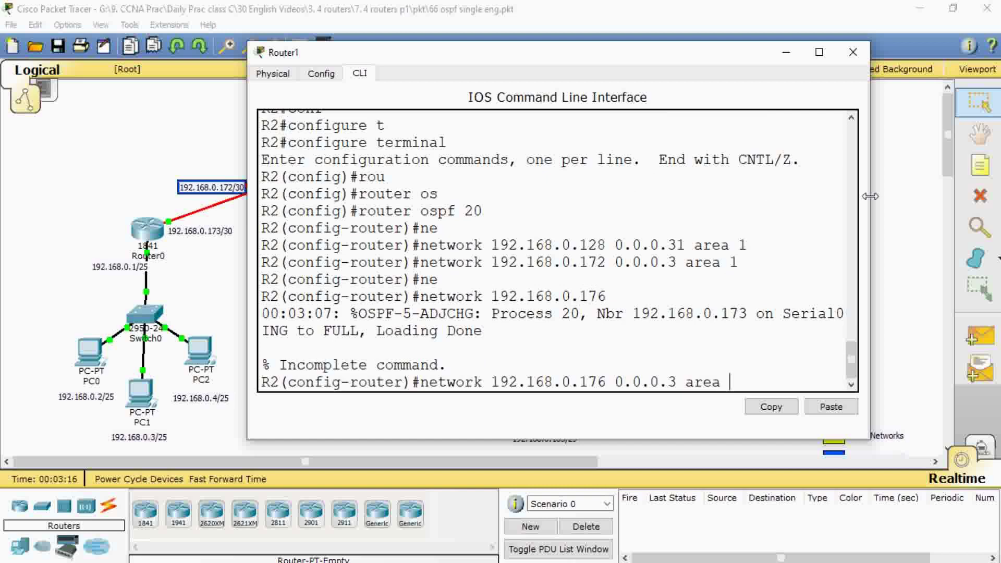
text(1)
key(Return)
Exit OSPF and global configuration mode on R2 and write the configuration to memory.
text(er)#e)
key(Tab)
key(Return)
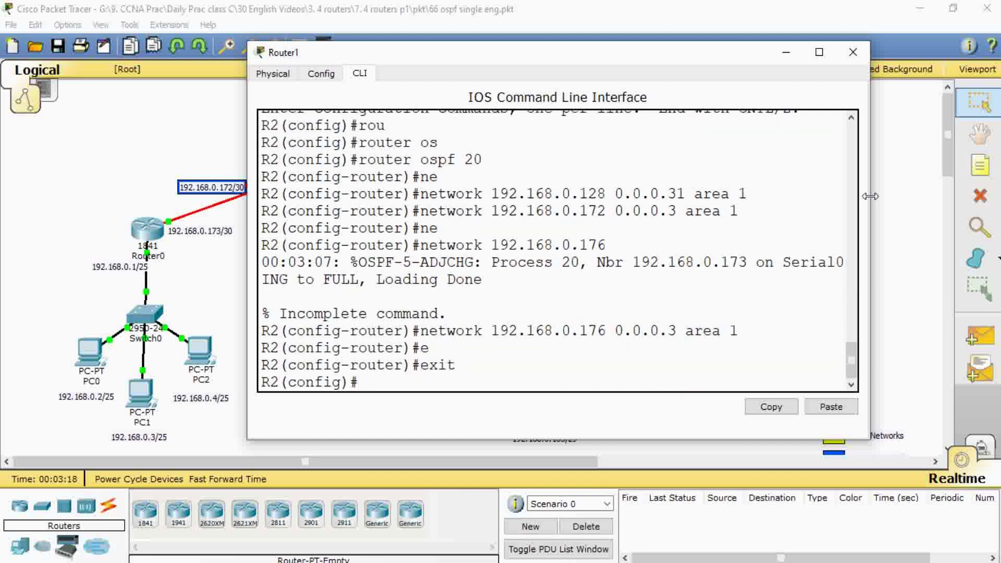
text(ex)
key(Tab)
key(Return)
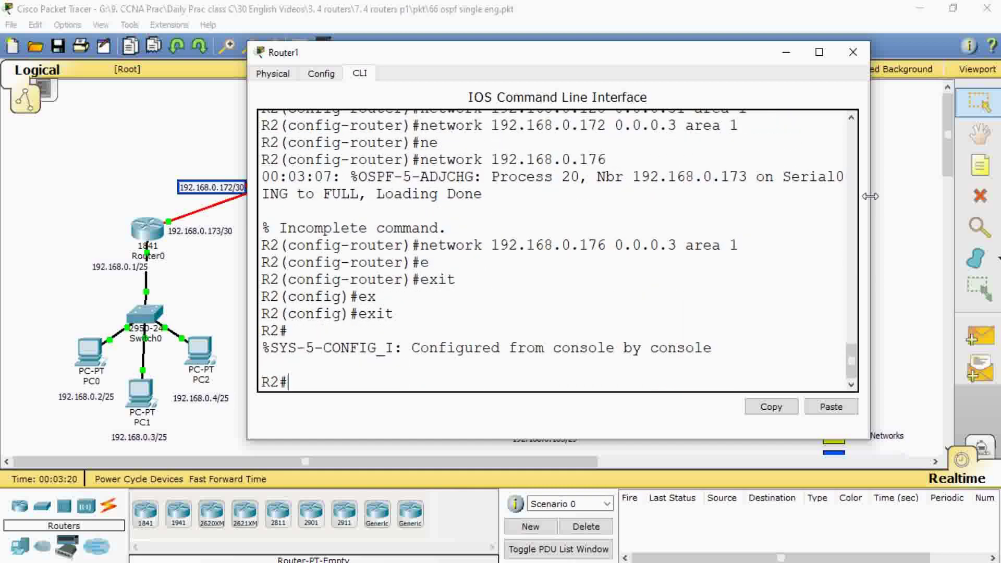
text(wr)
key(Tab)
key(Return)
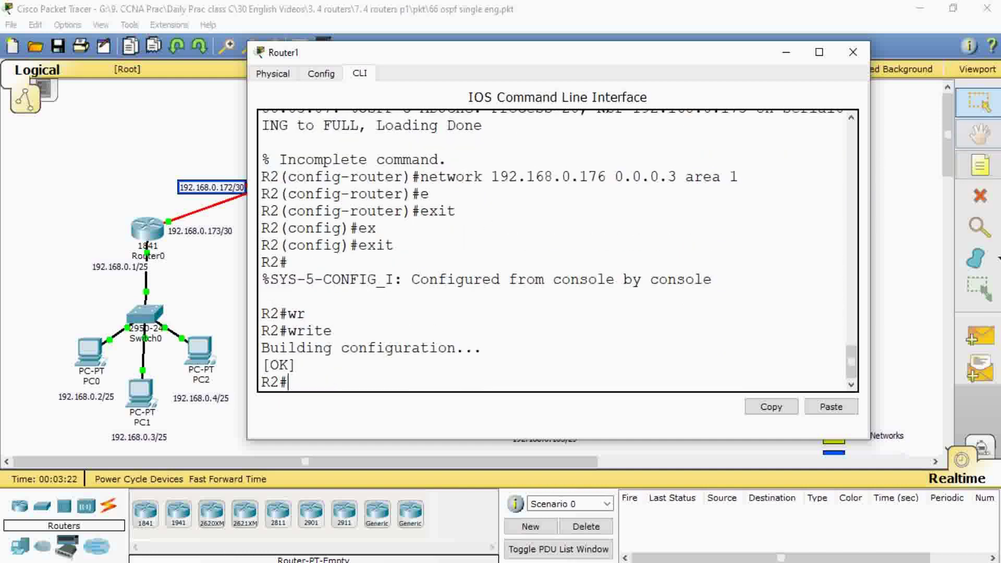
click(853, 52)
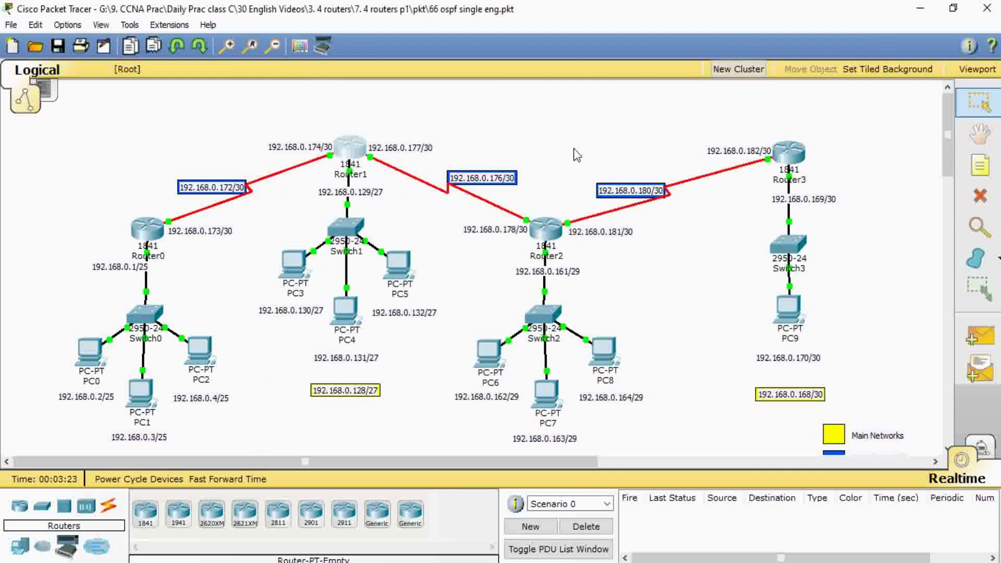
Open the command line of Router2 and enter privileged EXEC mode on R3.
click(546, 230)
click(380, 129)
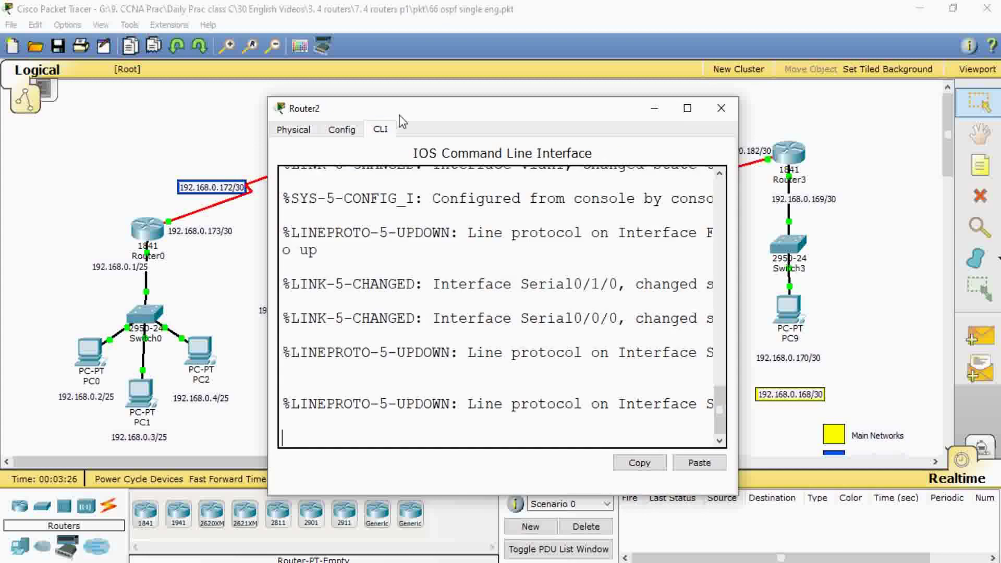
drag(400, 117, 385, 67)
drag(724, 165, 833, 160)
text(en)
key(Tab)
key(Return)
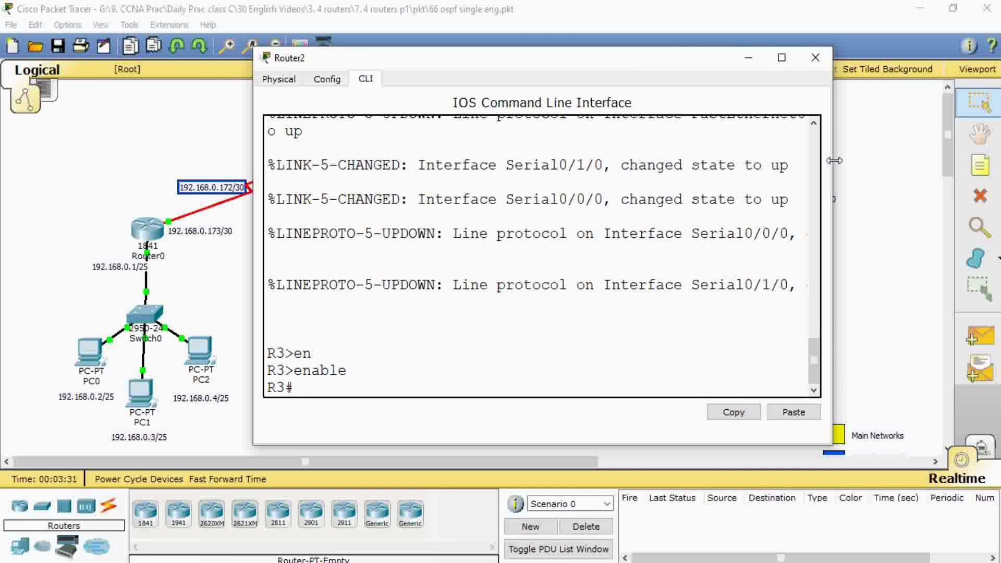
Show the directly connected routes on R3.
text(sh)
key(Tab)
text(ip ro)
key(Tab)
text(co)
key(Tab)
key(Return)
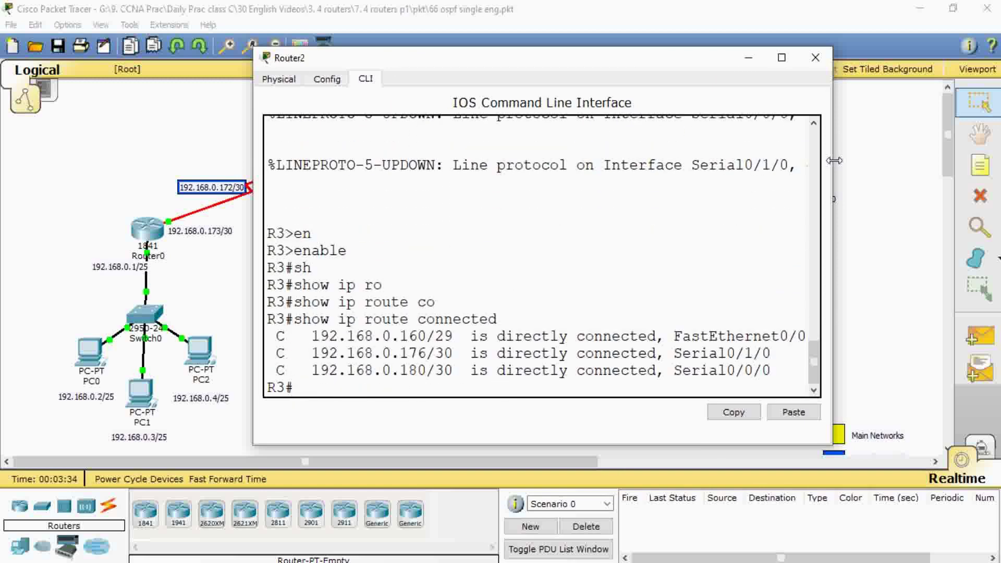
Enter global configuration mode on R3 and start OSPF routing with process ID 20.
text(conf)
key(Tab)
text(t)
key(Tab)
key(Return)
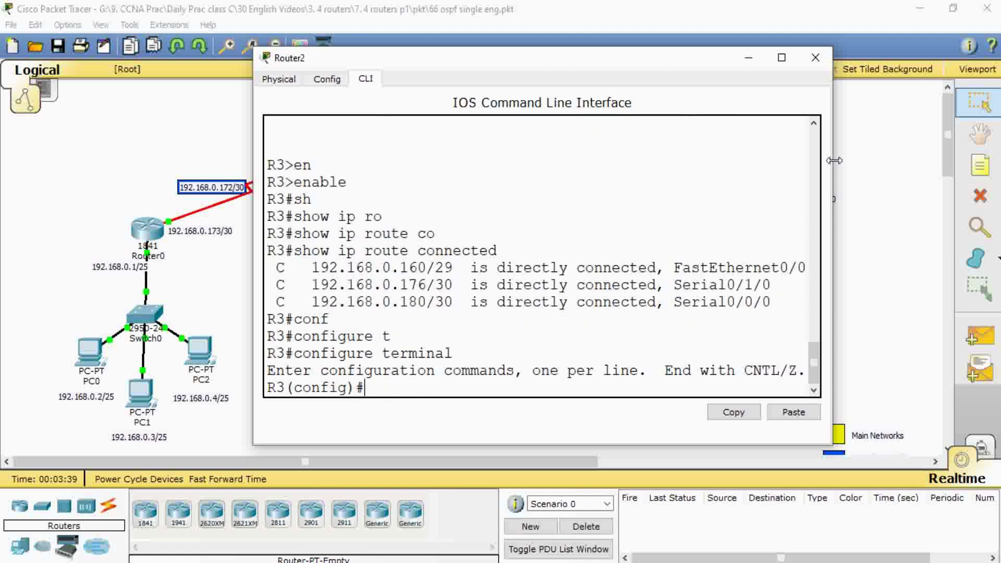
text(rou)
key(Tab)
text(osp)
key(Tab)
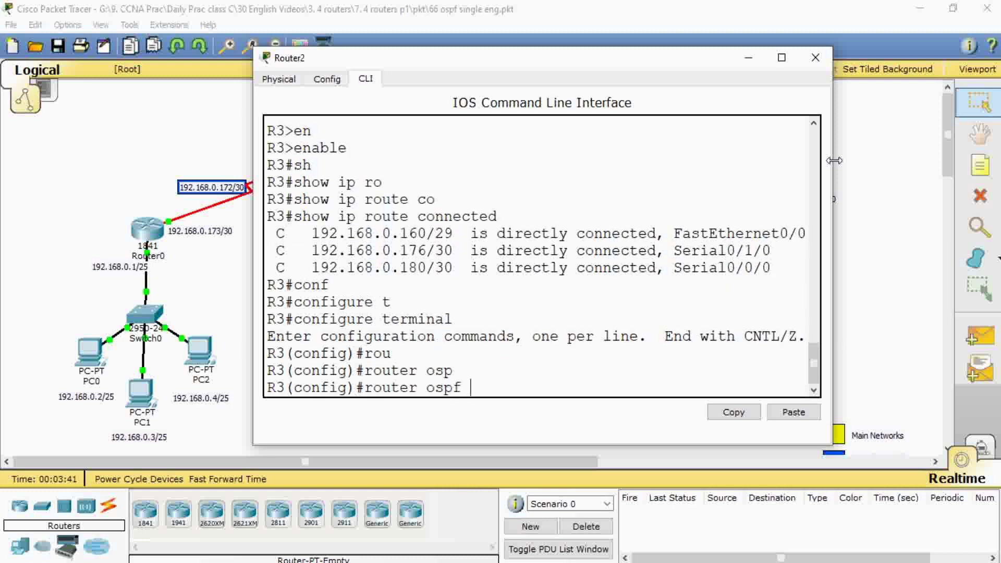
text(20)
key(Return)
Advertise network 192.168.0.160 with wildcard mask 0.0.0.7 in OSPF area 1 on R3.
text(ne)
key(Tab)
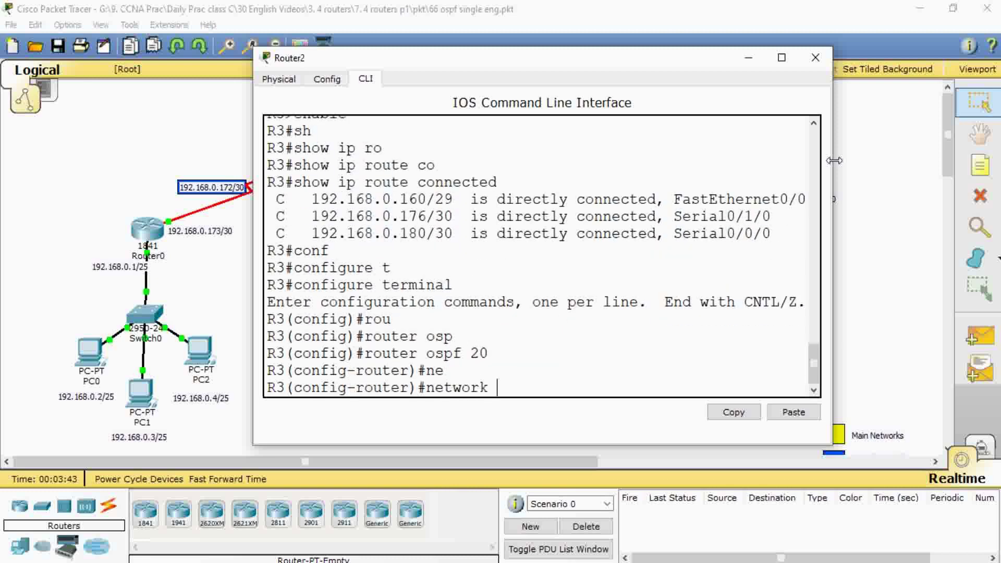
text(192.168.0.160)
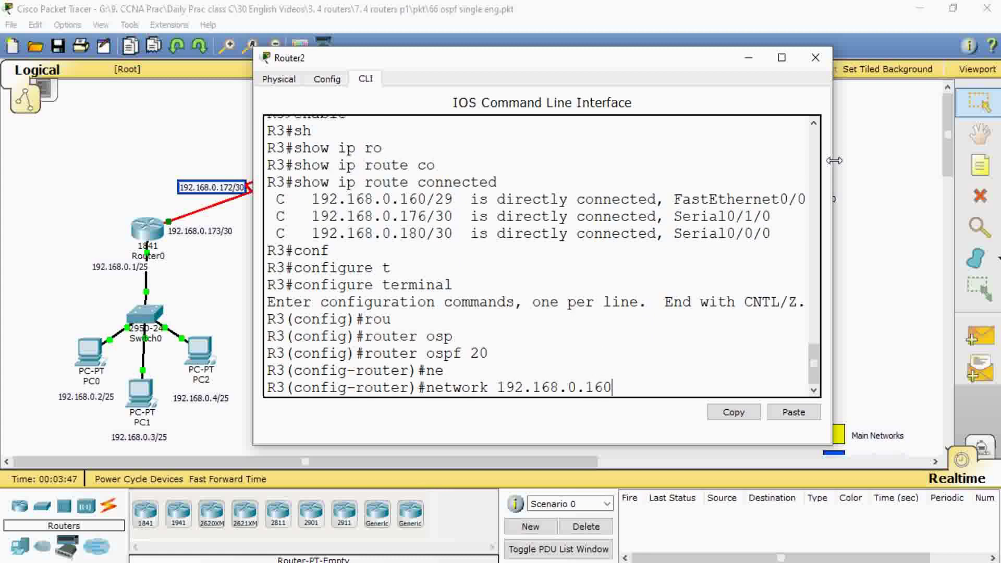
text( 0.0.0.7 area 1)
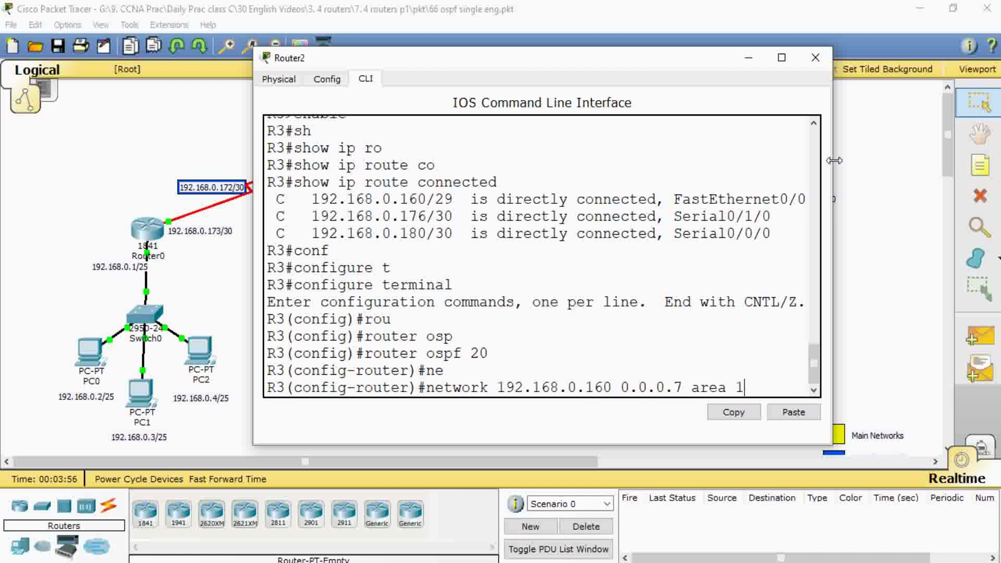
key(Return)
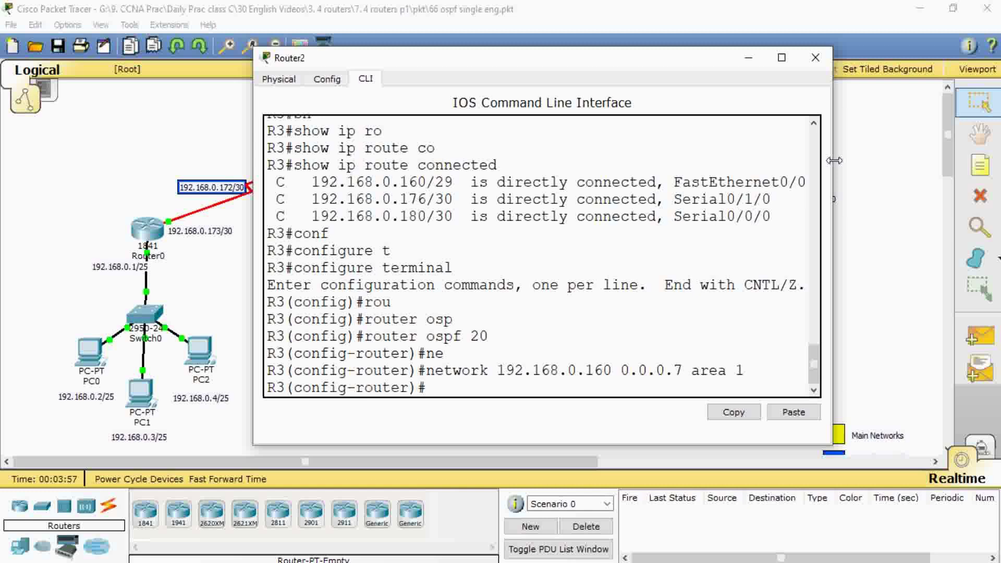
Advertise network 192.168.0.176 with wildcard mask 0.0.0.3 in OSPF area 1 on R3.
text(network 192)
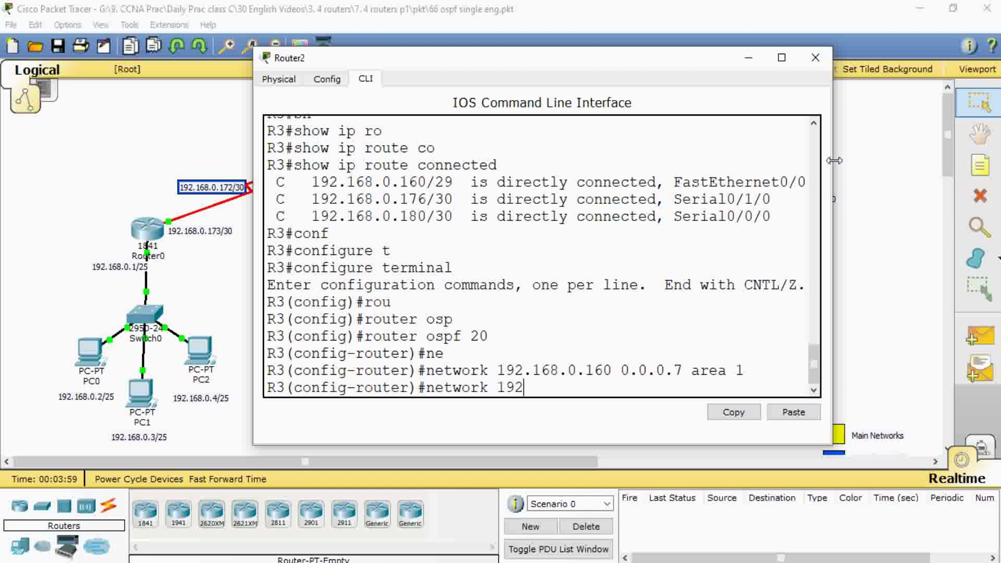
text(.168.0.176 0.0)
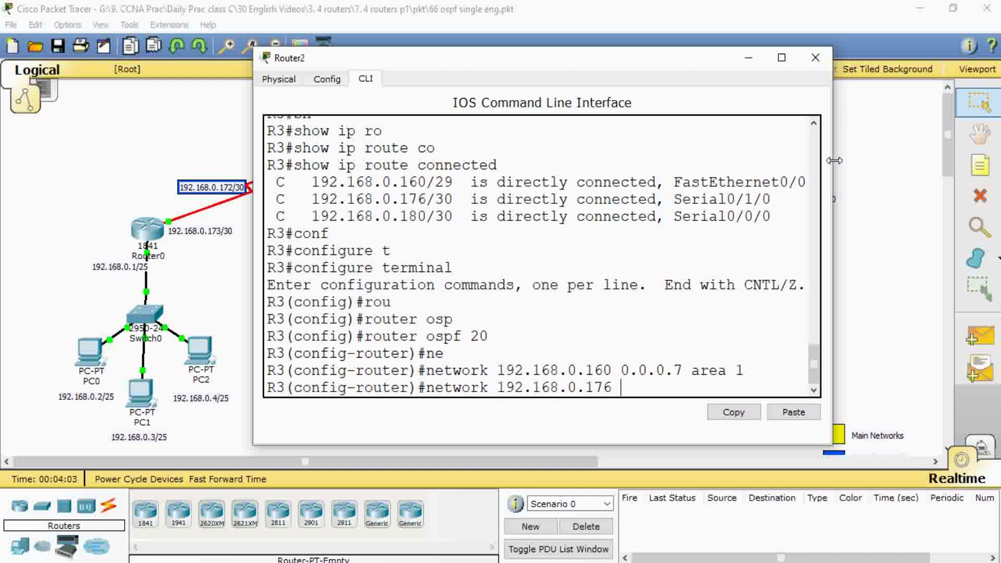
text(.3 area 1)
key(Return)
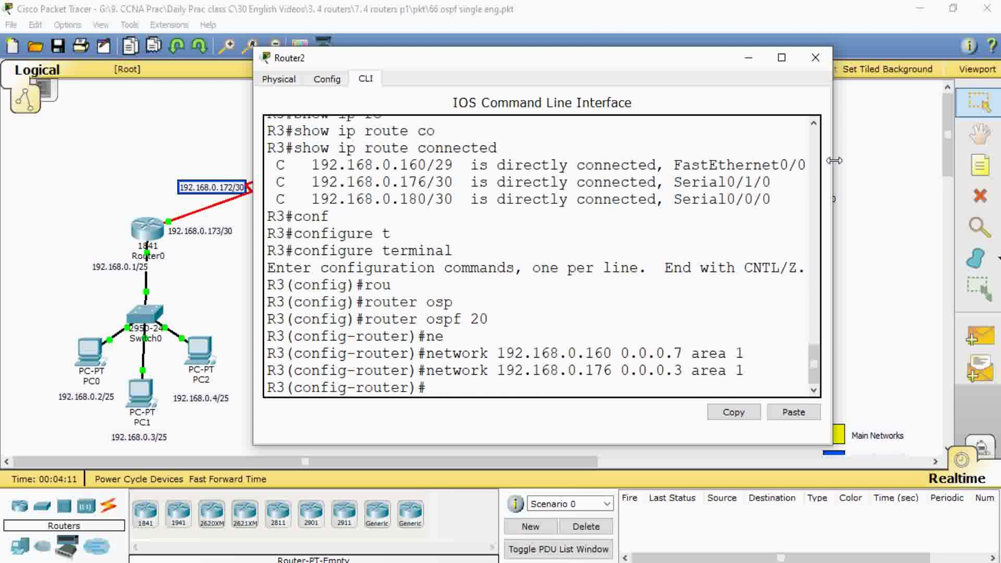
Advertise network 192.168.0.180 with wildcard mask 0.0.0.3 in OSPF area 1 on R3.
text(network 192.168.0)
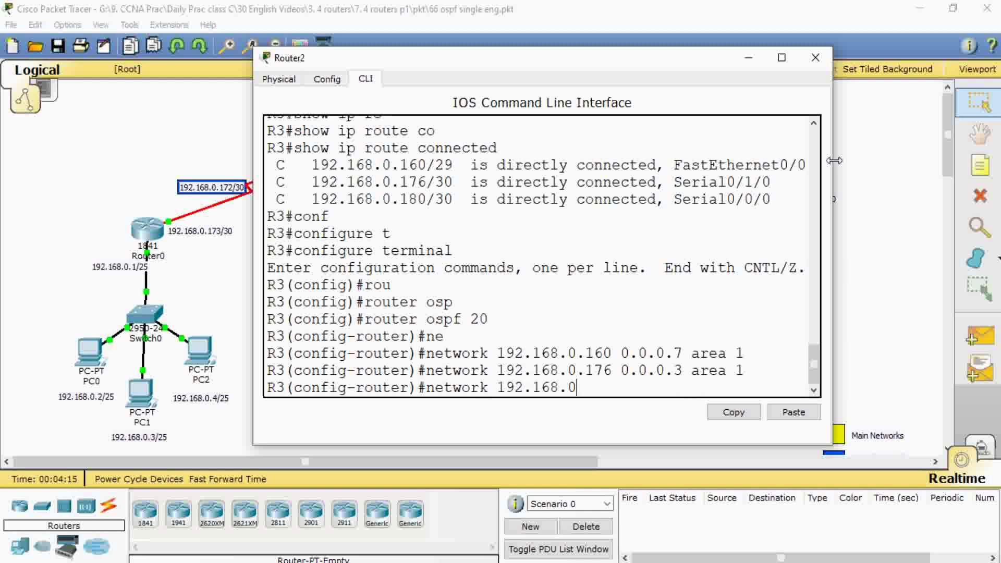
text(.180)
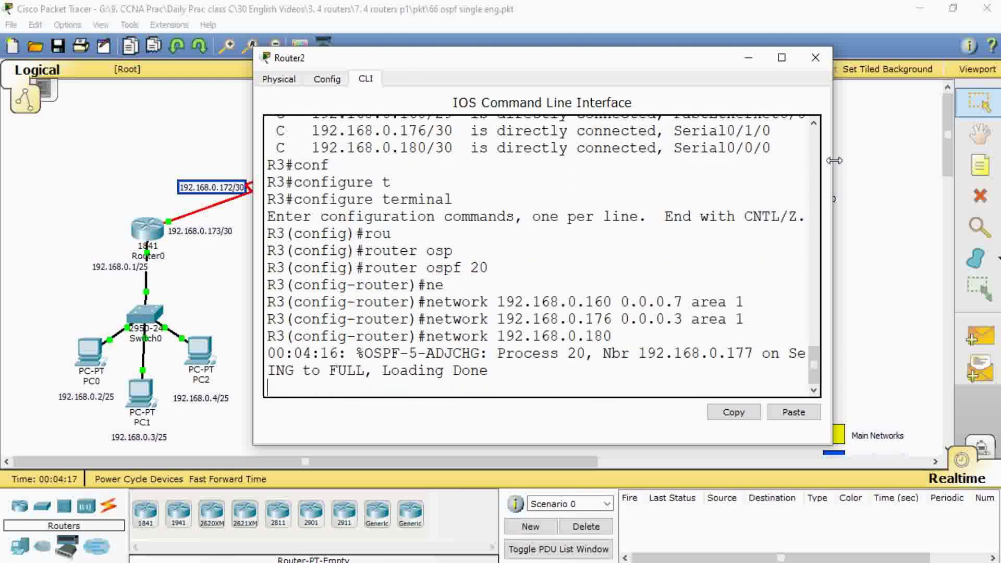
key(Return)
key(Up)
text(0.0)
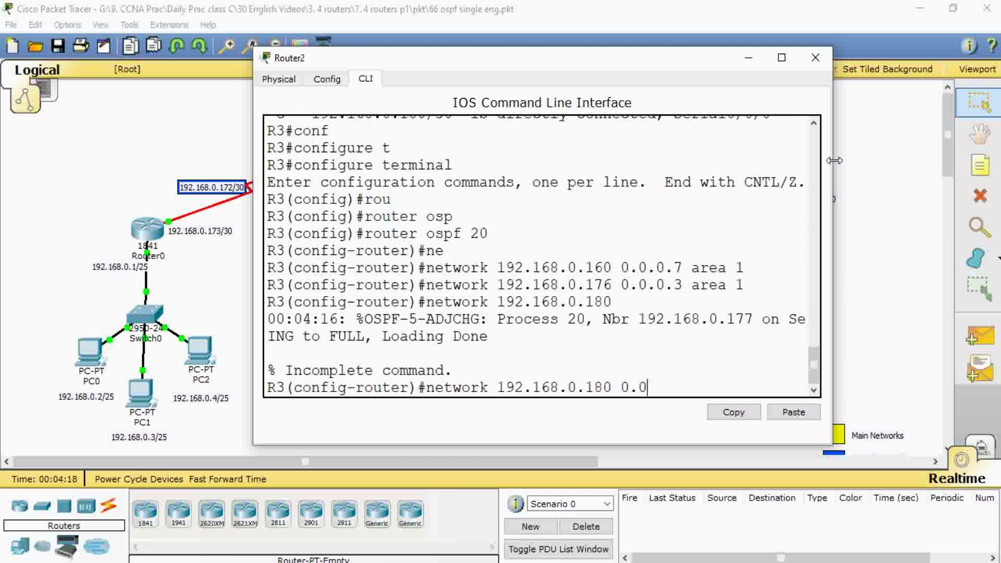
text(.0.3 area 1)
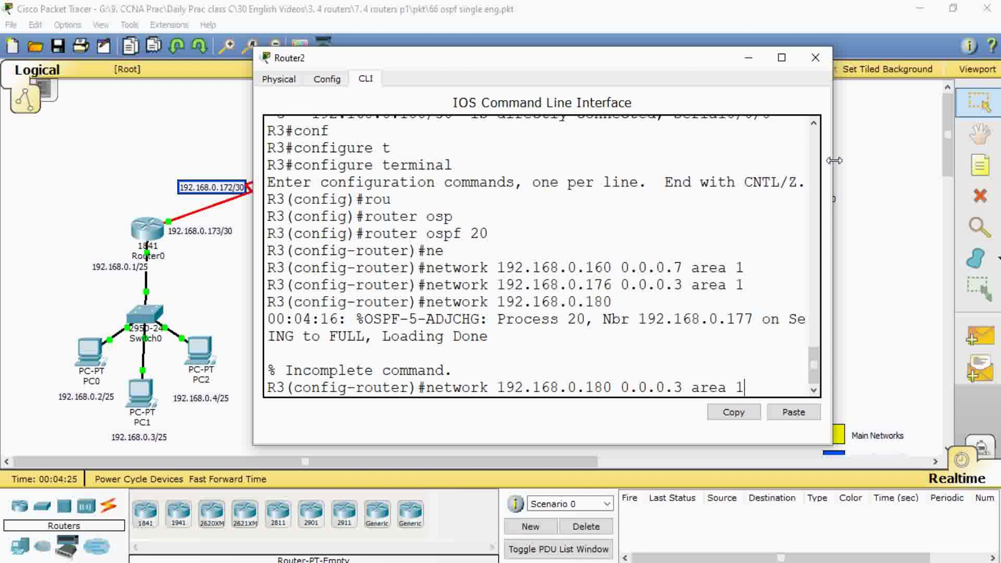
key(Return)
Exit OSPF and global configuration mode on R3 and write the configuration to memory.
text(ex)
key(Tab)
key(Return)
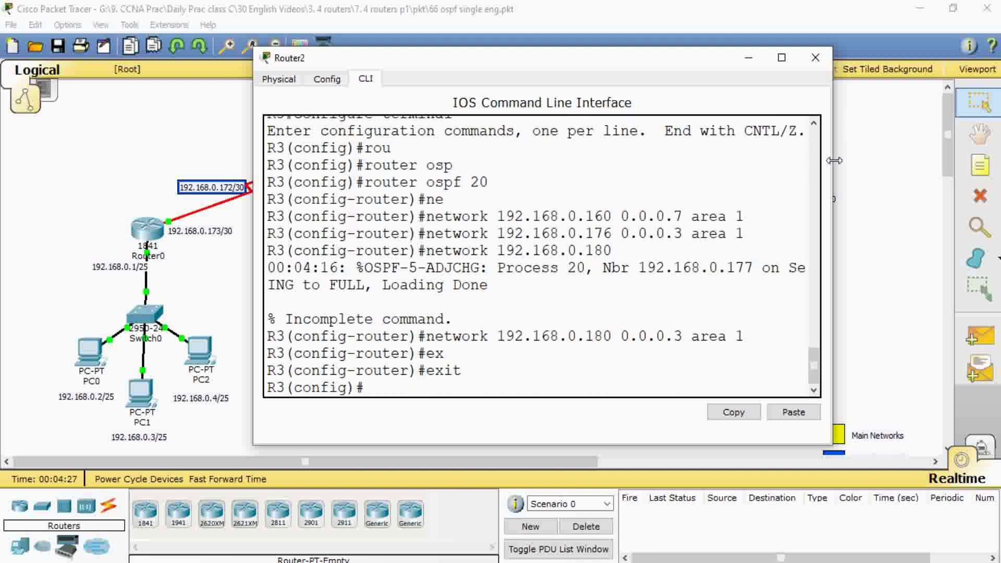
text(ex)
key(Tab)
key(Return)
text(w)
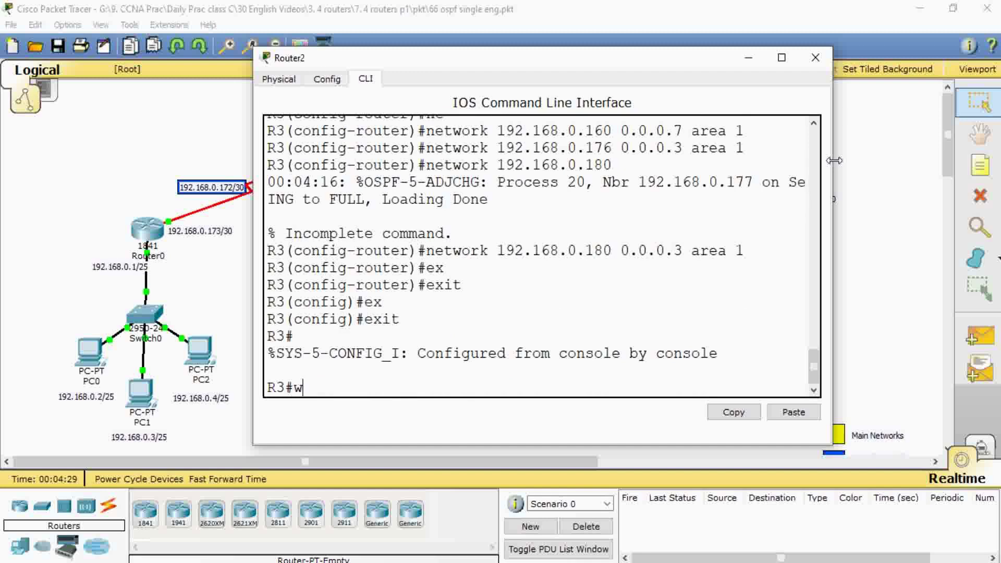
text(r)
key(Tab)
key(Return)
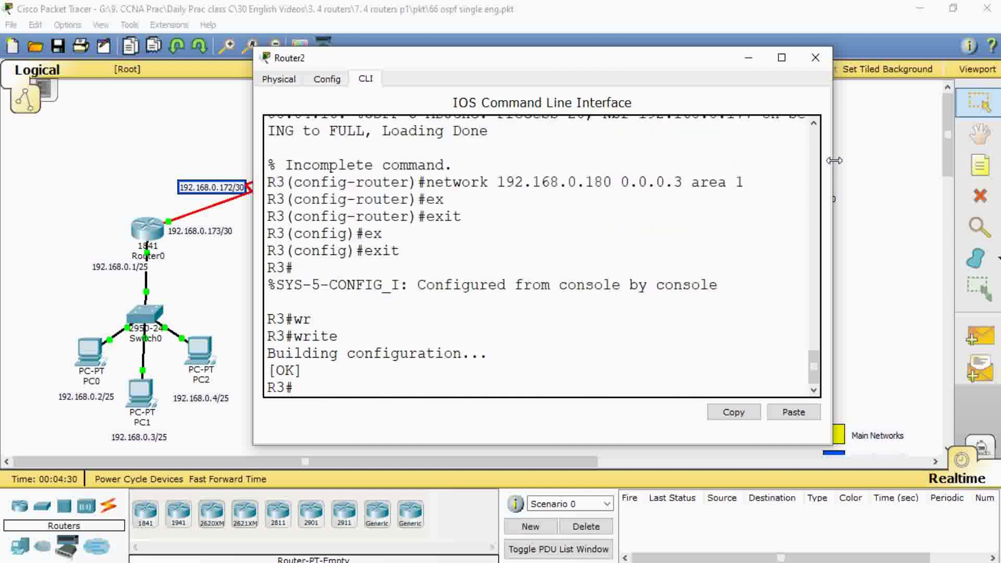
click(815, 58)
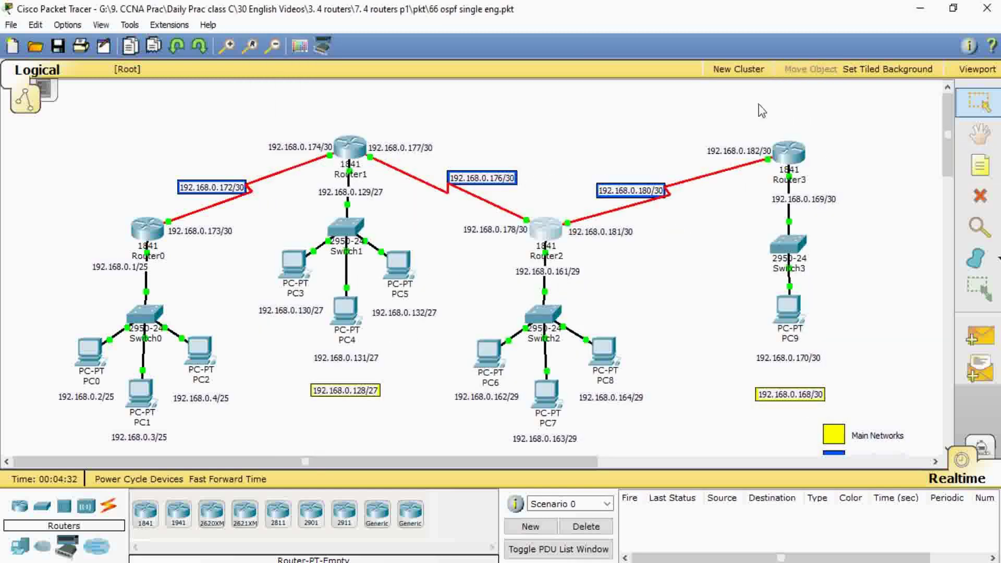
Open the command line of Router3 and enter privileged EXEC mode on R4.
click(784, 152)
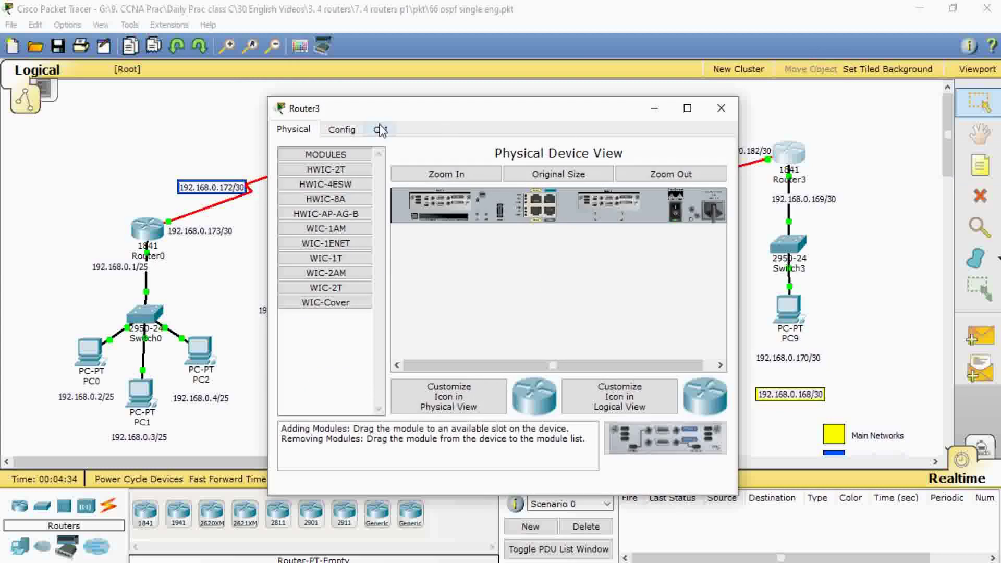
click(380, 130)
drag(415, 107, 410, 56)
drag(735, 190, 805, 191)
key(Return)
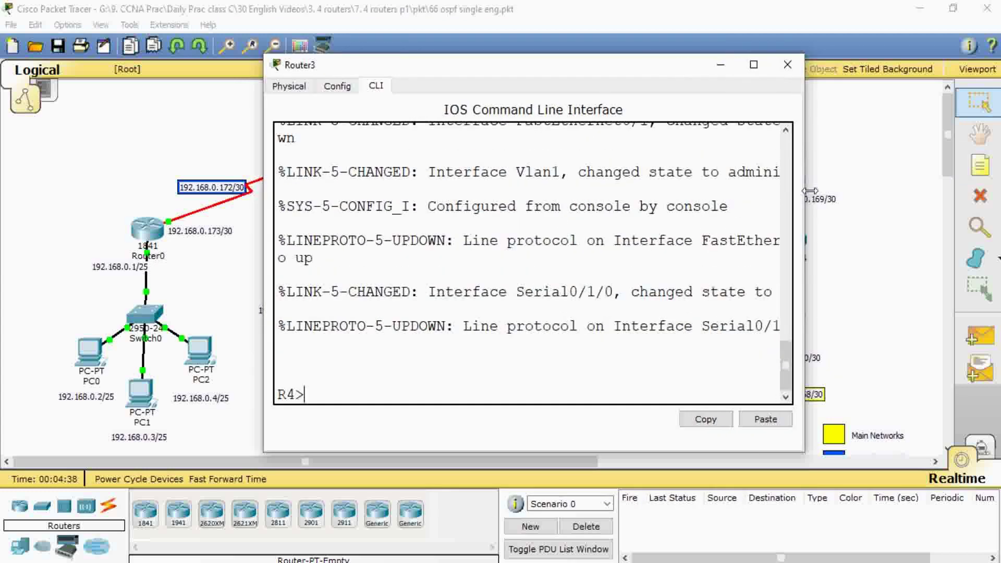
text(en)
key(Tab)
key(Return)
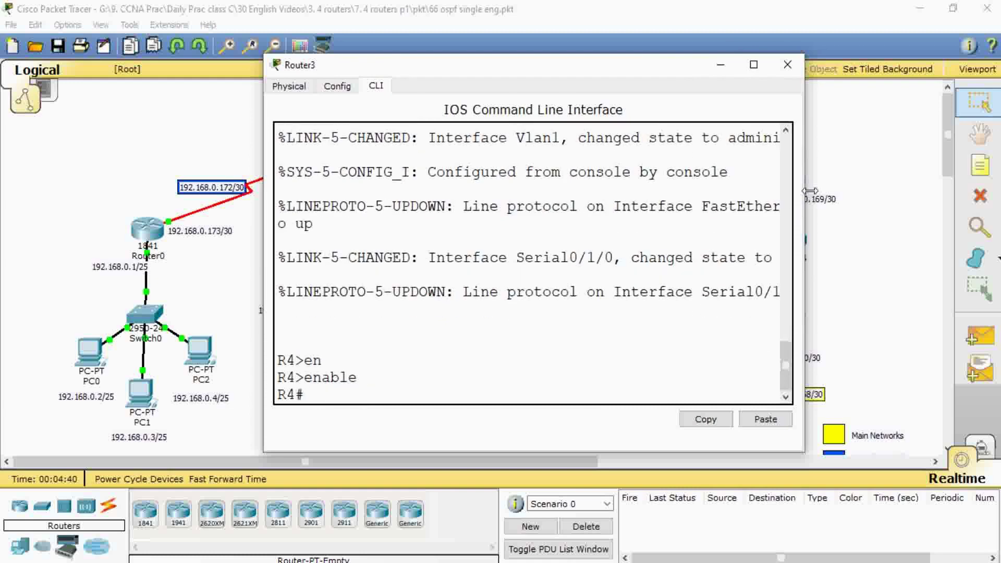
Show the directly connected routes on R4.
text(sh)
key(Tab)
text(ip ro)
key(Tab)
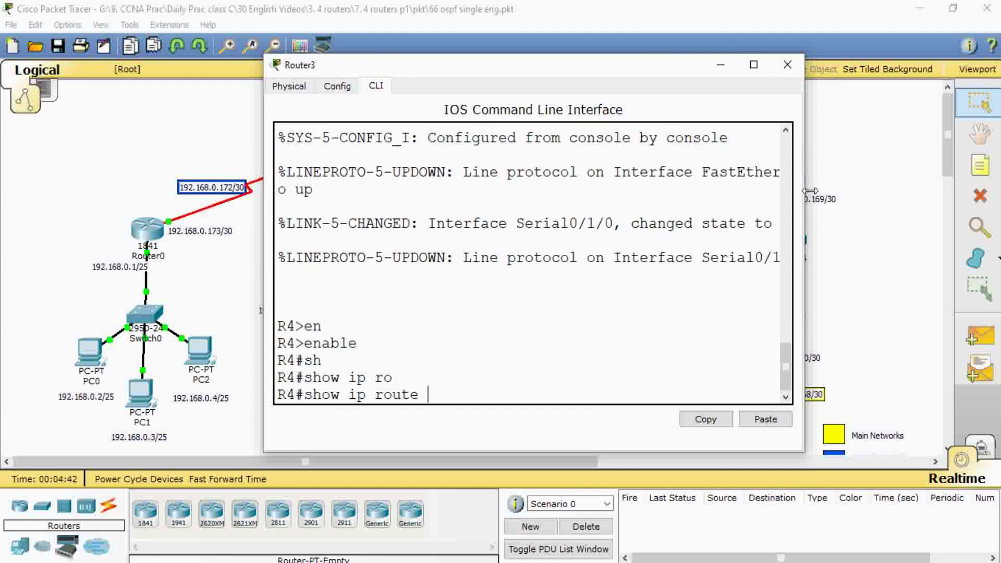
text(co)
key(Tab)
key(Return)
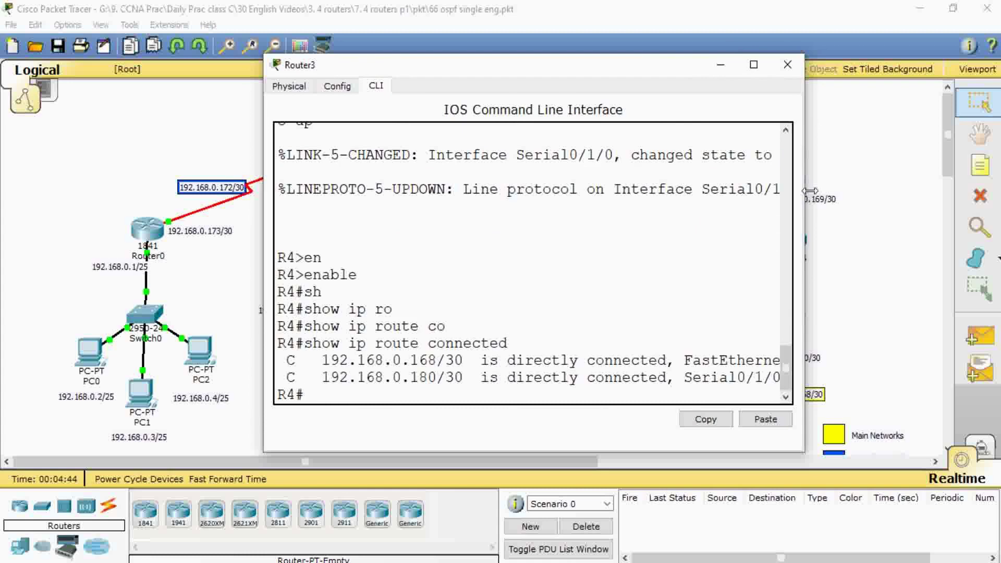
Enter global configuration mode on R4 and start OSPF routing with process ID 20.
text(conf)
key(Tab)
text(t)
key(Tab)
key(Return)
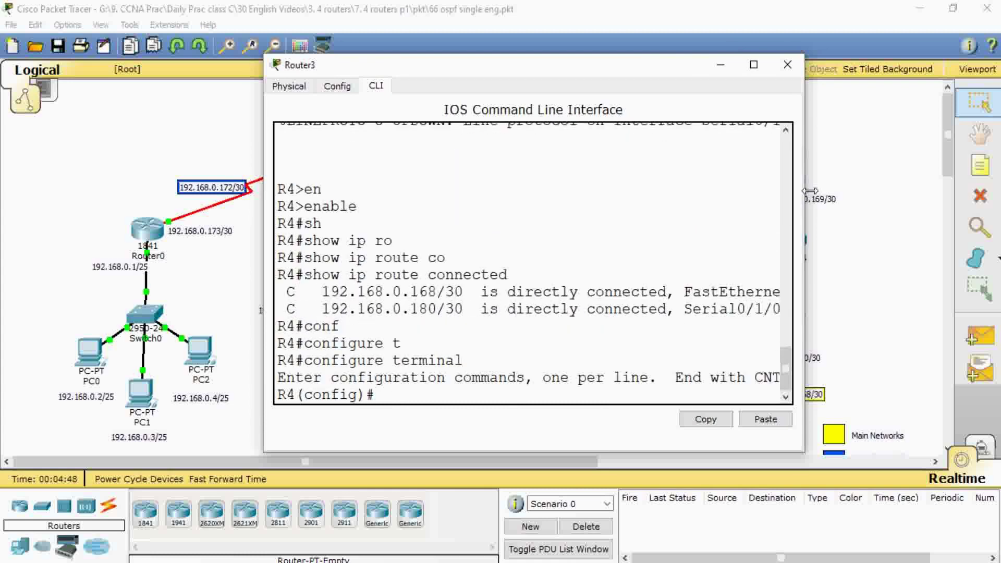
text(rou)
key(Tab)
text(o)
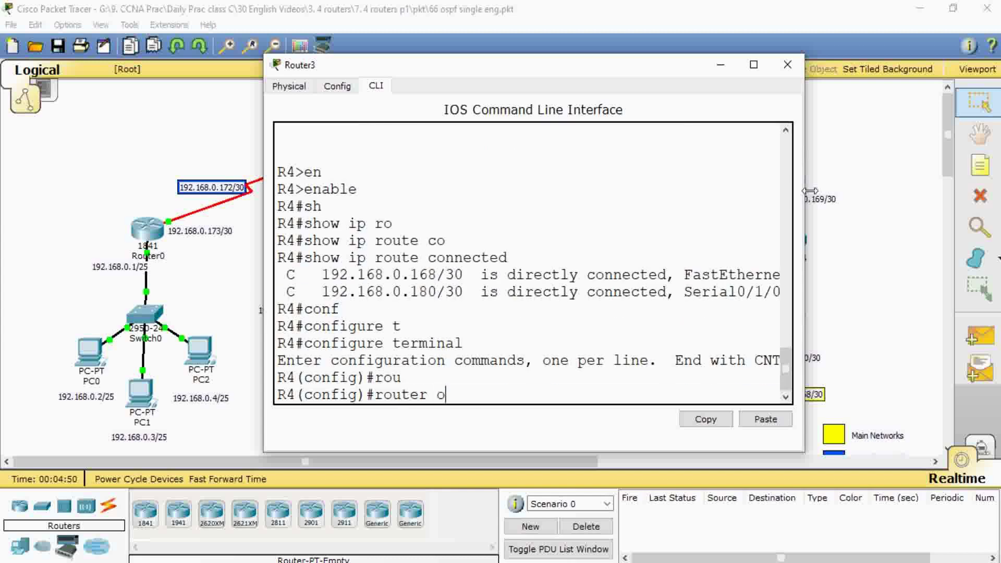
text(s)
key(Tab)
text(20)
key(Return)
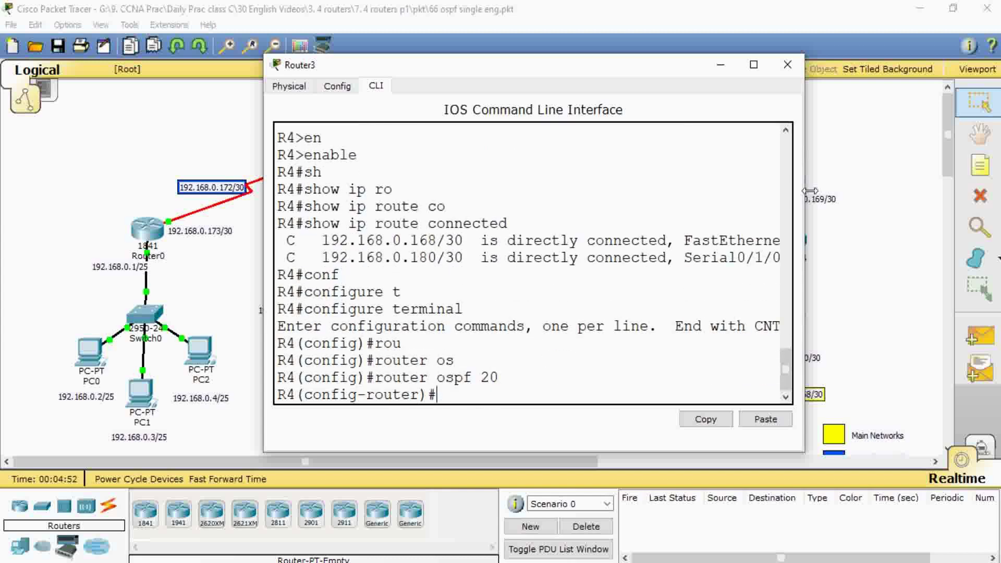
Advertise network 192.168.0.168 with wildcard mask 0.0.0.3 in area 1 on R4.
text(ne)
key(Tab)
text(192)
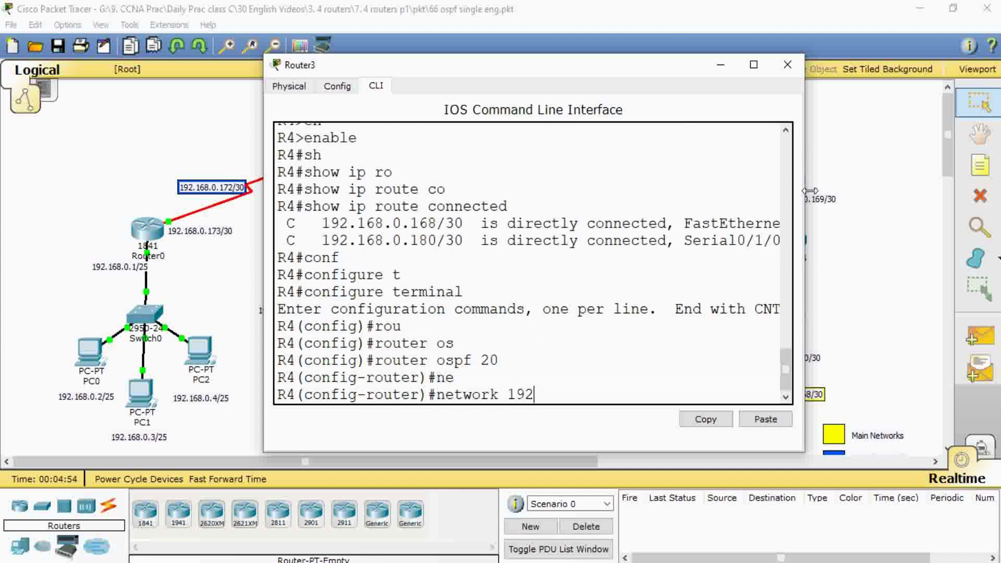
text(.168.0.168)
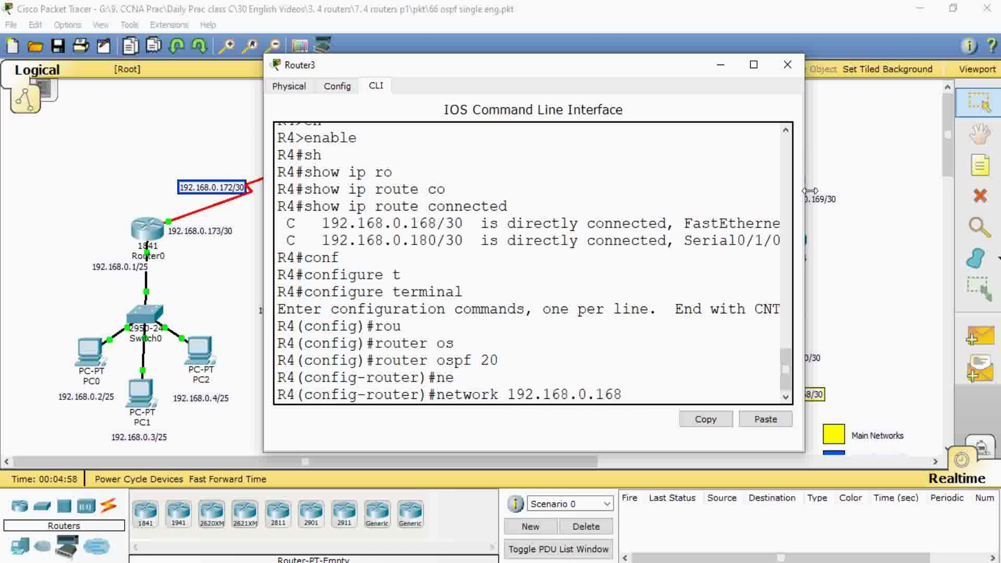
text( 0.0.0.3 area 1)
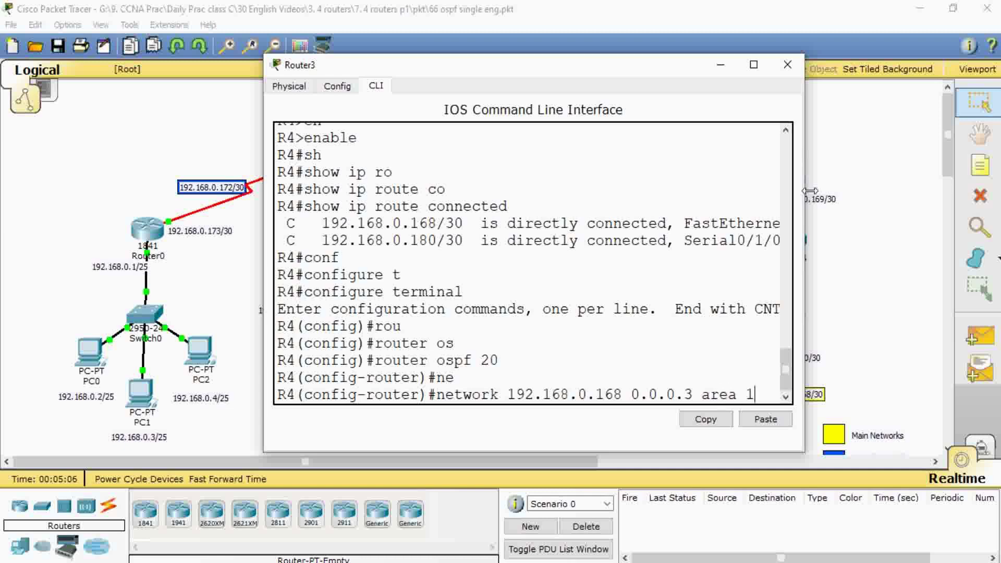
key(Return)
Advertise network 192.168.0.180 with wildcard mask 0.0.0.3 in area 1 on R4.
text(ne)
key(Tab)
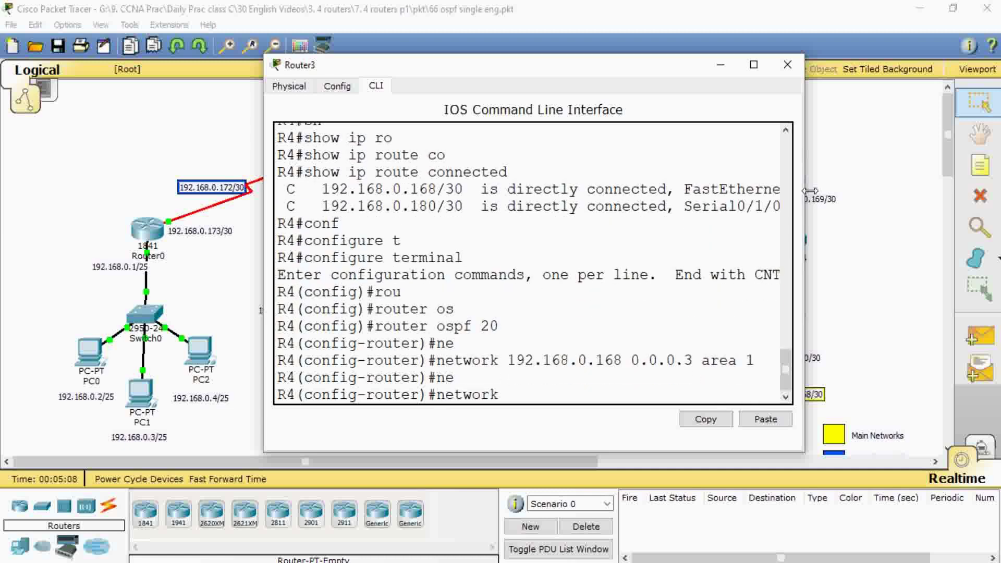
text(192.168.0.180)
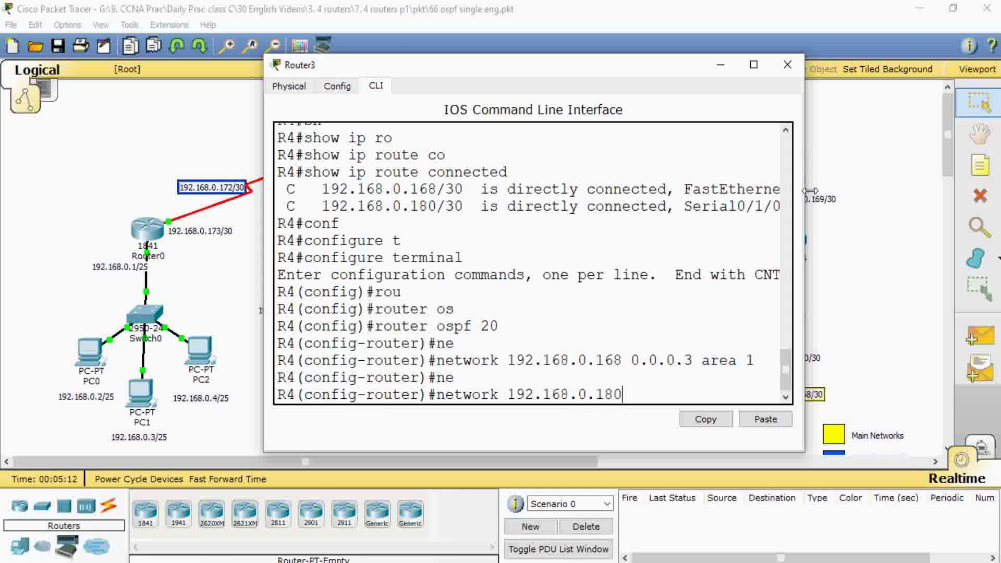
text( 0.0.0.3 area 1)
key(Return)
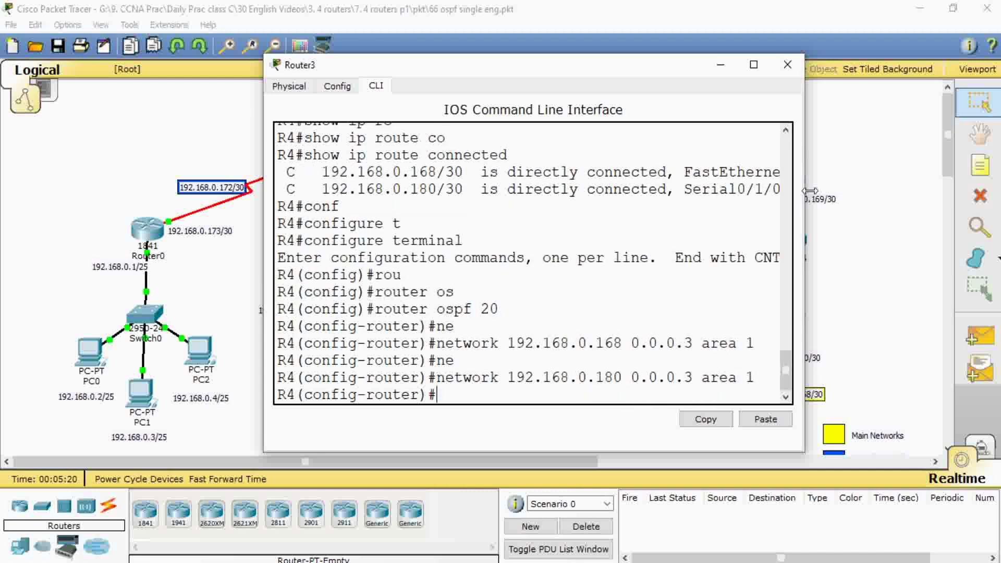
Leave OSPF and global configuration mode on R4, write the configuration to memory, and close the Router3 window.
text(ex)
key(Tab)
key(Return)
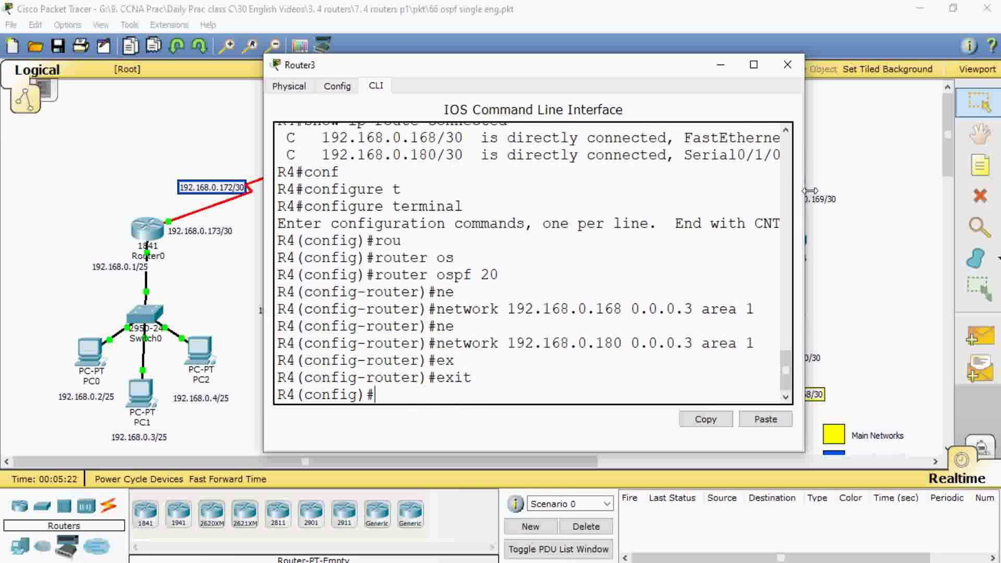
text(ex)
key(Tab)
key(Return)
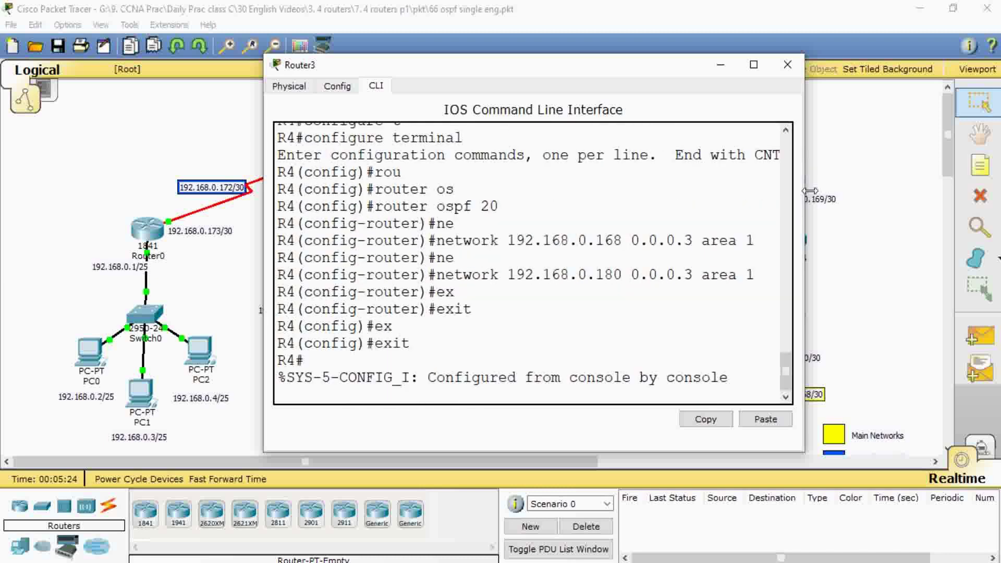
text(wr)
key(Tab)
key(Return)
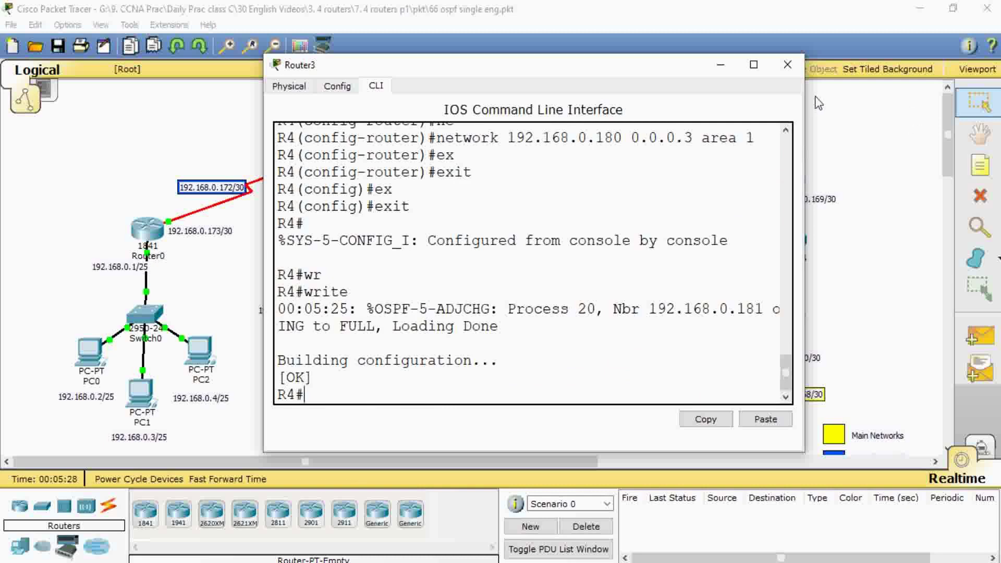
click(793, 71)
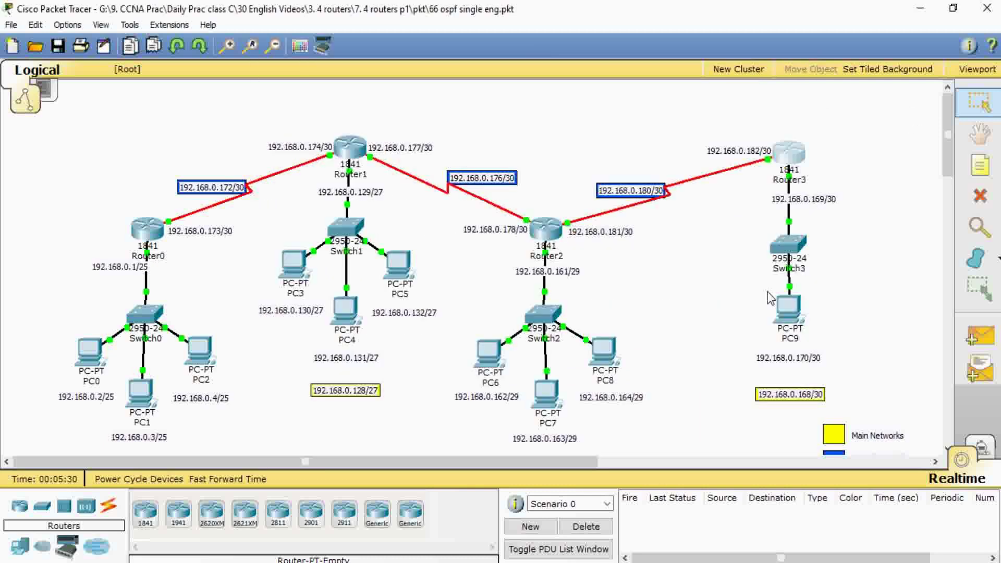
Open the command line of Router0 and show the IP routing table of R1.
click(149, 236)
key(Return)
text(sh)
key(Tab)
text(ip ro)
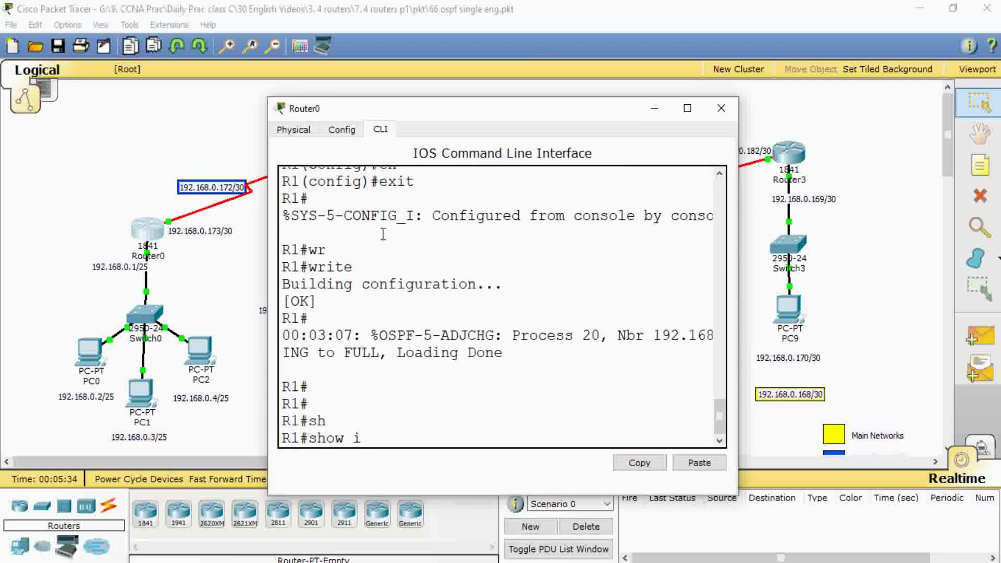
key(Tab)
key(Return)
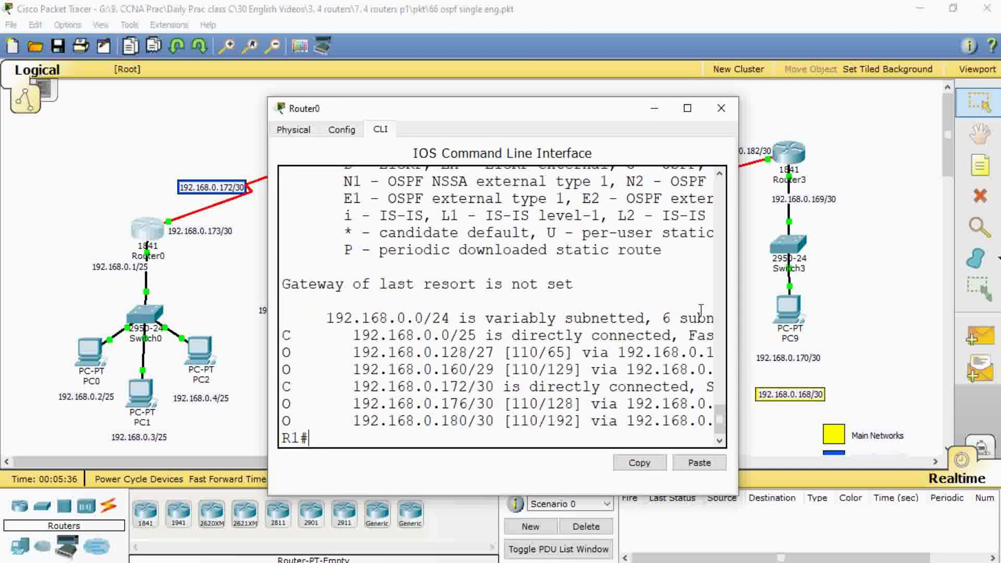
Widen the Router0 window, examine the administrative distance and cost of the OPSF-learned routes, and close it.
drag(738, 301, 849, 296)
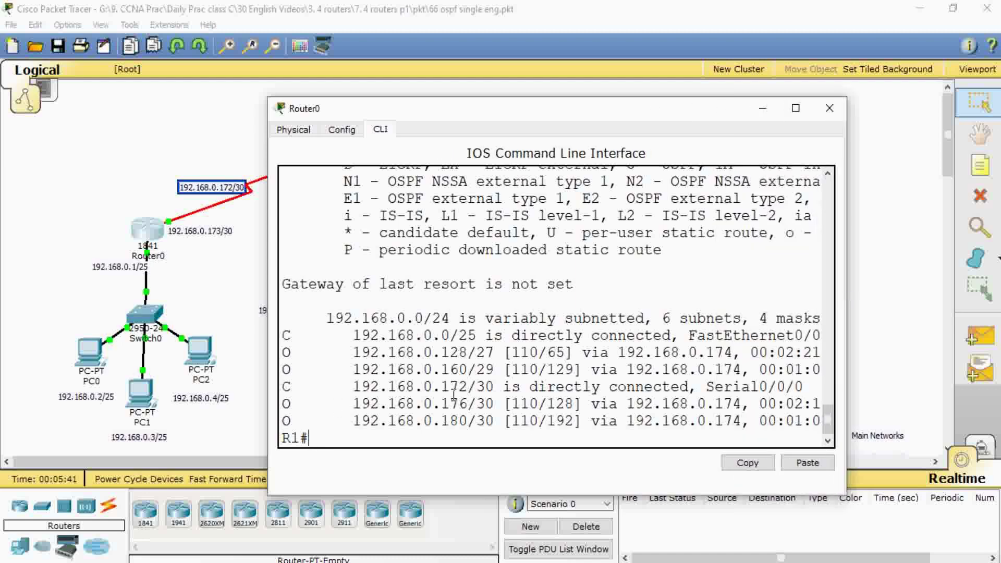
double_click(515, 352)
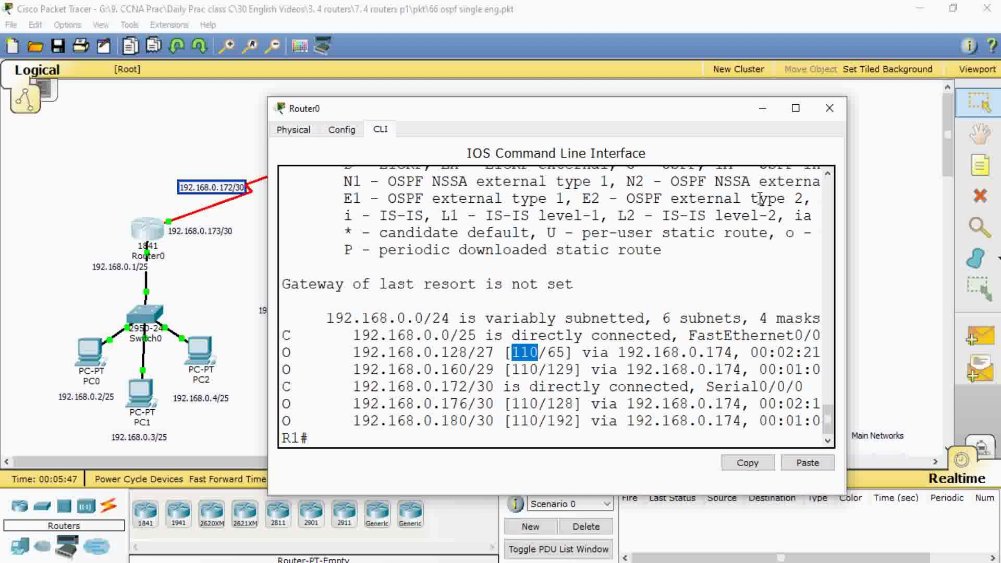
drag(511, 353, 582, 354)
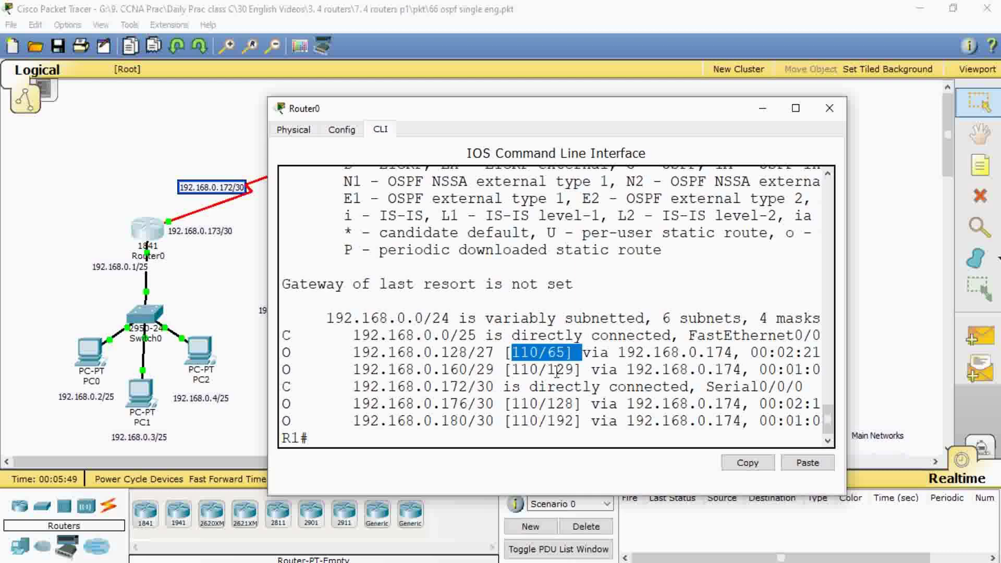
drag(510, 369, 591, 369)
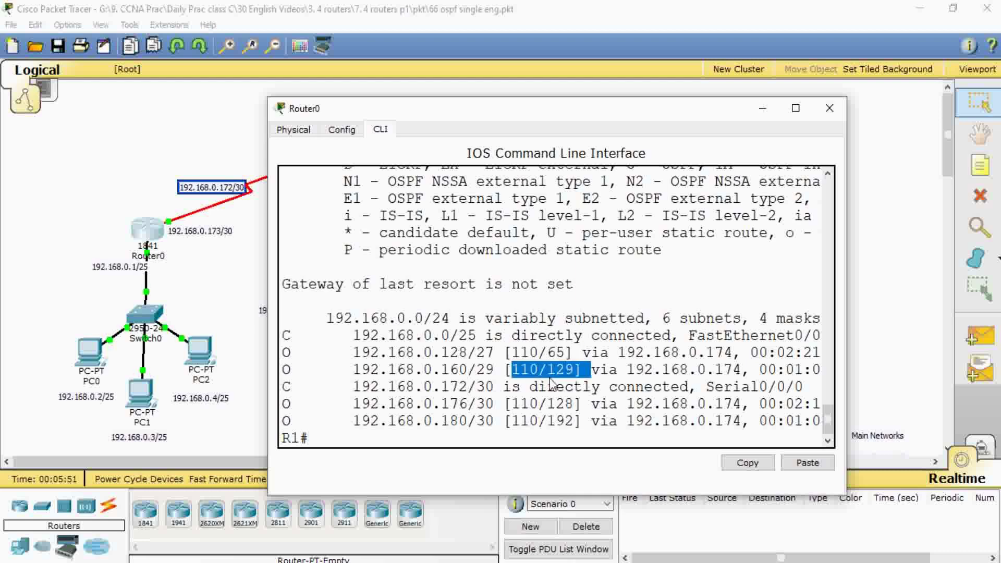
click(555, 370)
click(828, 107)
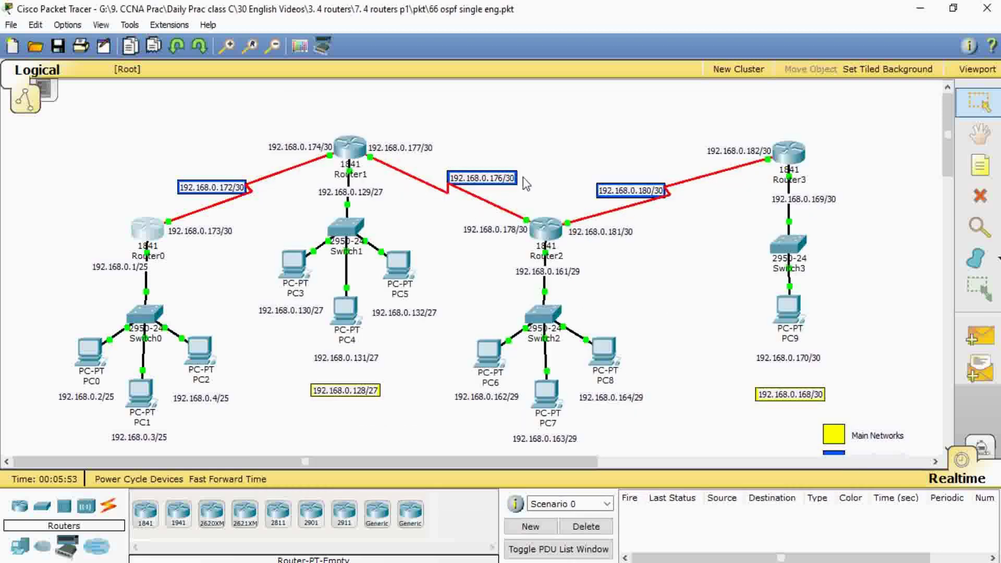
Open the command line of Router1, show the IP routing table of R2, and close the window.
click(348, 150)
key(Return)
text(h)
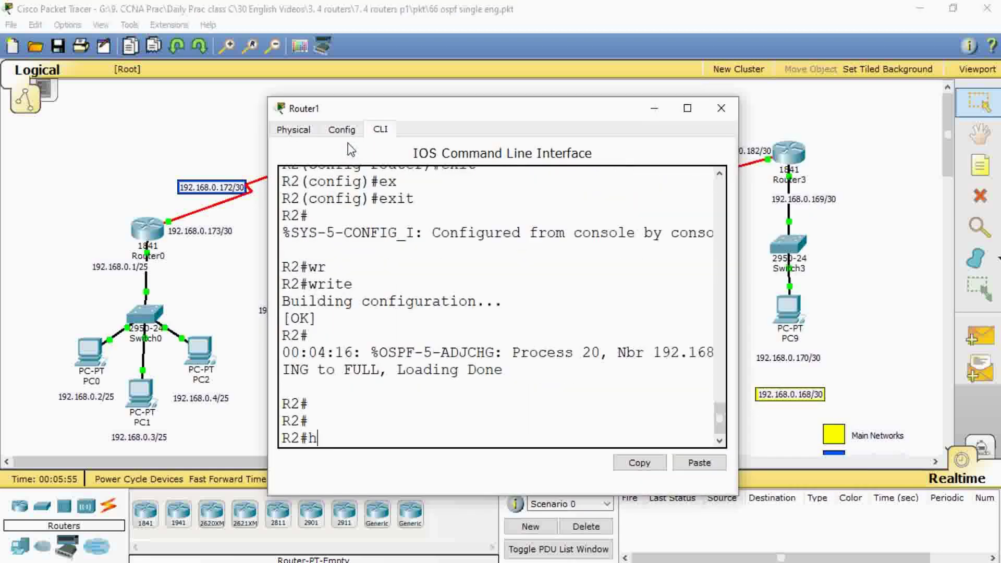
key(Return)
text(sh)
key(BackSpace)
text(h)
key(Tab)
text(ip route)
key(Return)
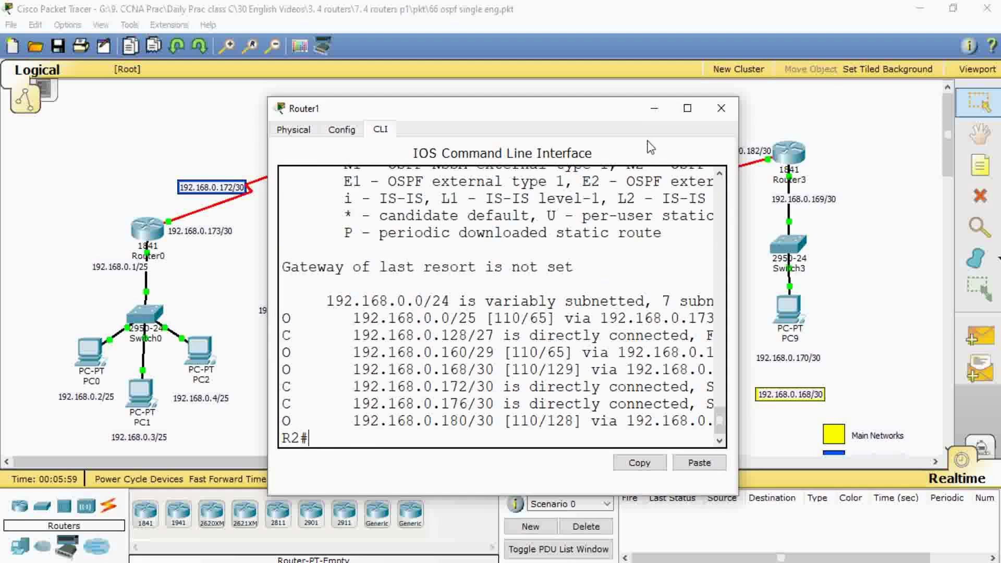
click(720, 109)
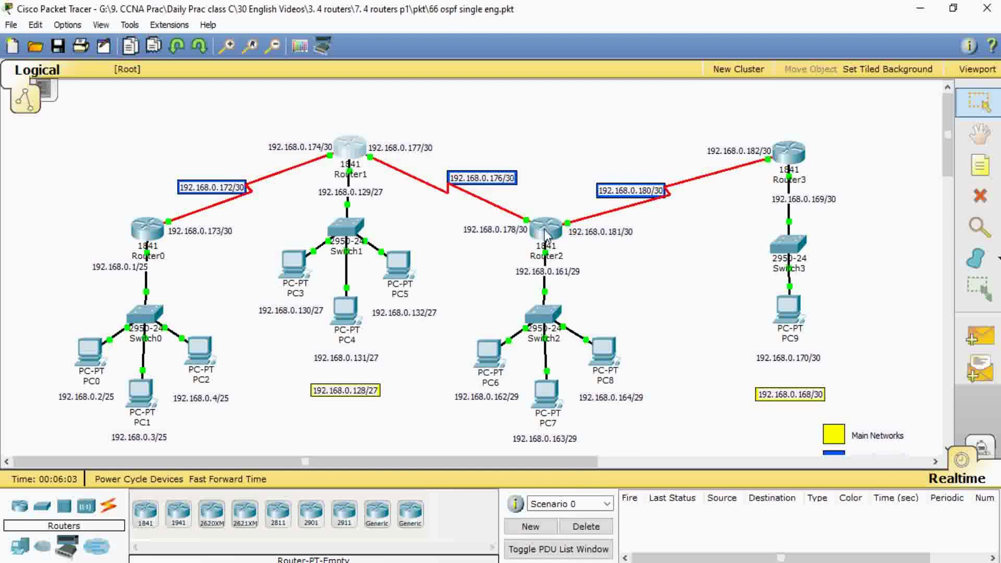
Open the command line of Router2, show the IP routing table of R3, and close the window.
click(545, 233)
text(s)
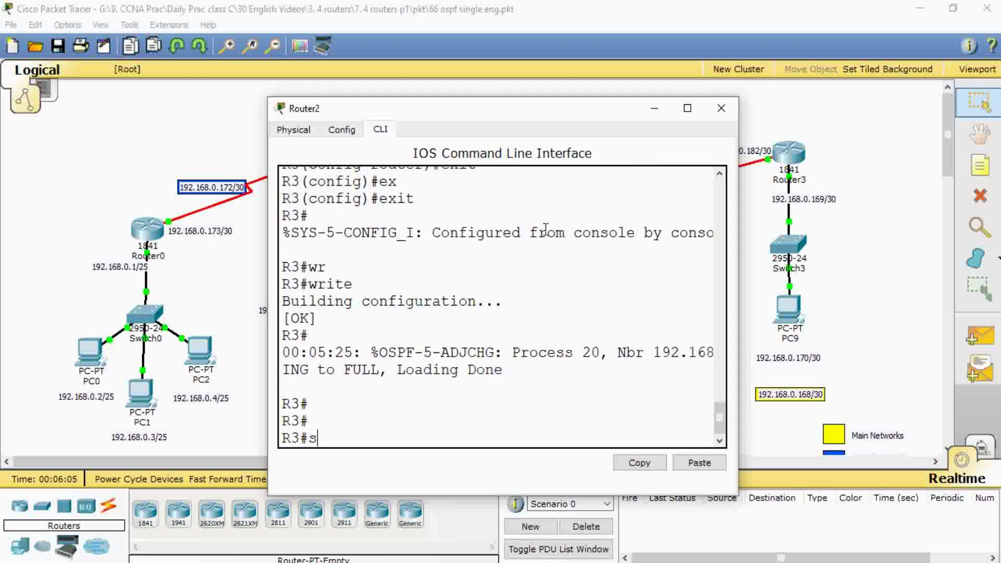
text(h)
key(Tab)
text(ip ro)
key(Return)
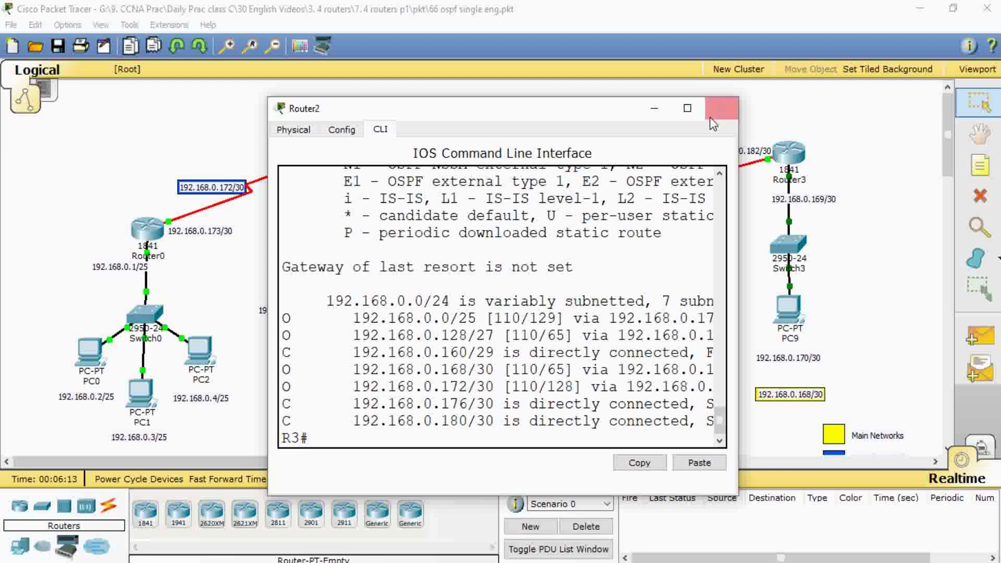
click(721, 108)
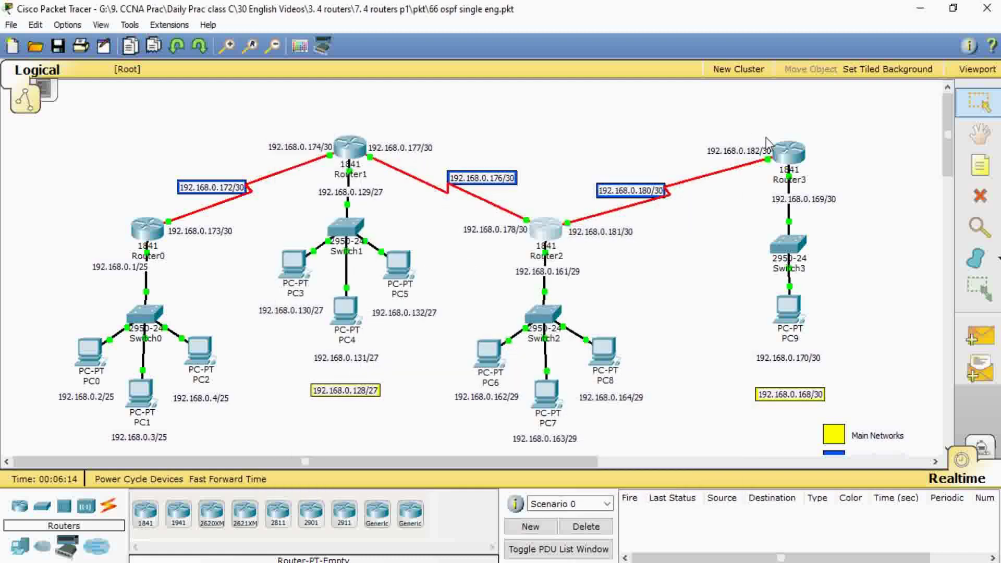
Open the command line of Router3, show the IP routing table of R4, and close the window.
click(787, 154)
key(Return)
key(Return)
key(Return)
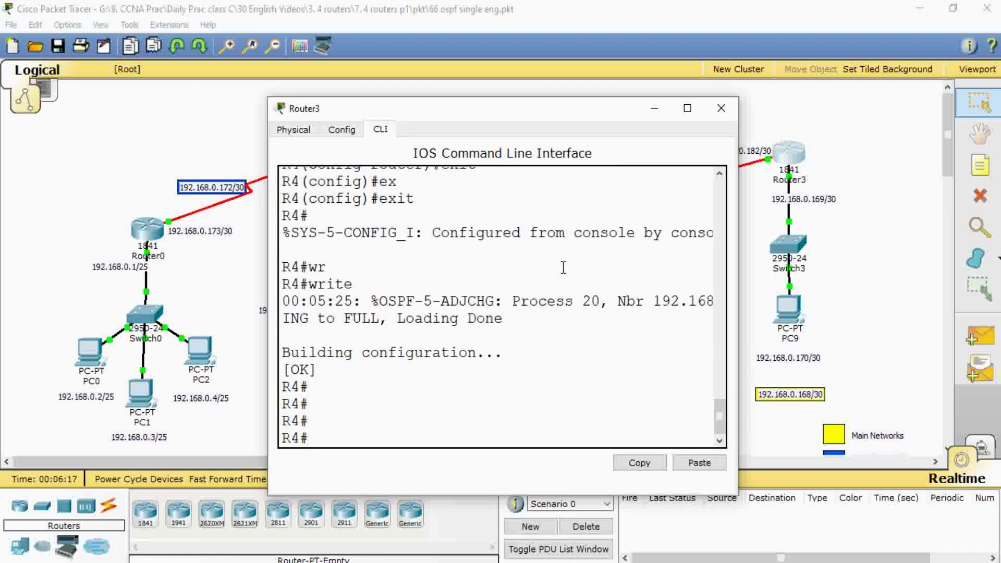
text(sh)
key(Tab)
text(ip ro)
key(Return)
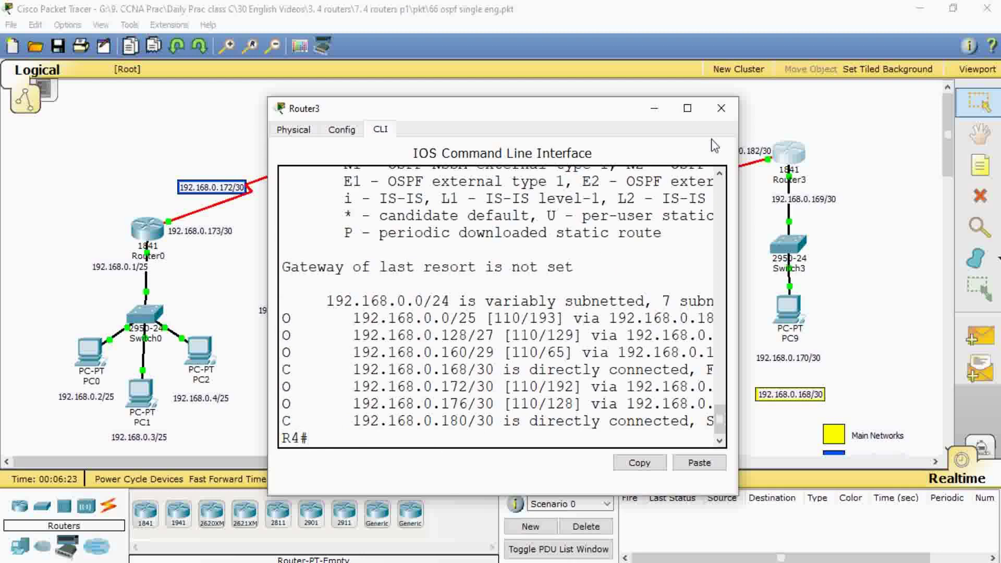
click(722, 108)
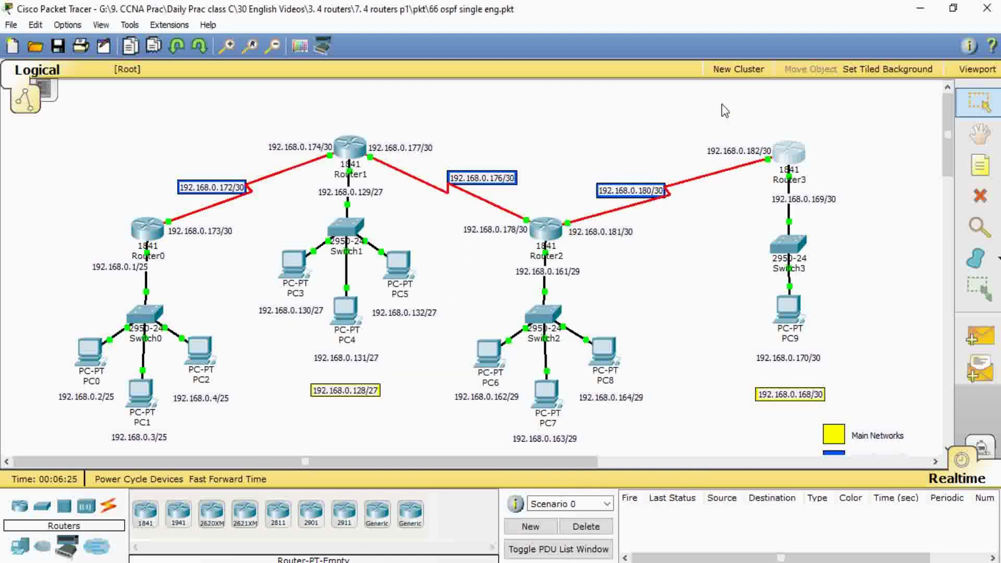
Ping 192.168.0.162 from the command prompt of PC3, review the replies, and close the PC3 window.
click(304, 276)
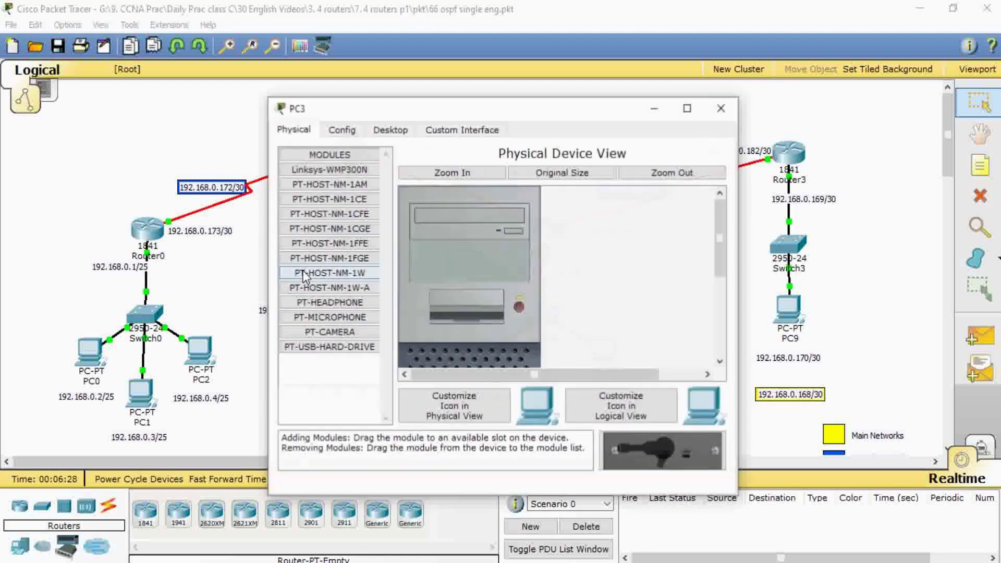
click(386, 130)
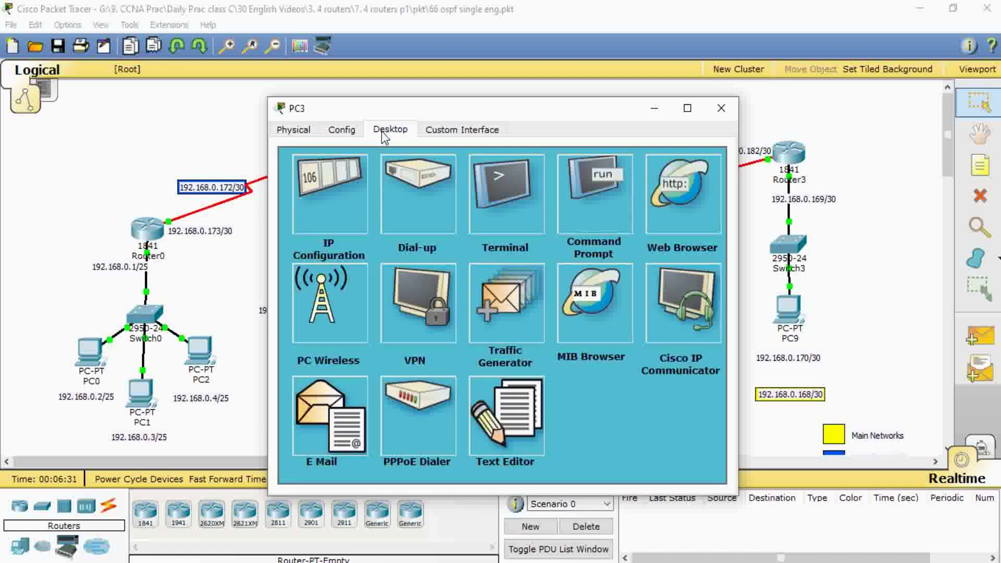
click(593, 204)
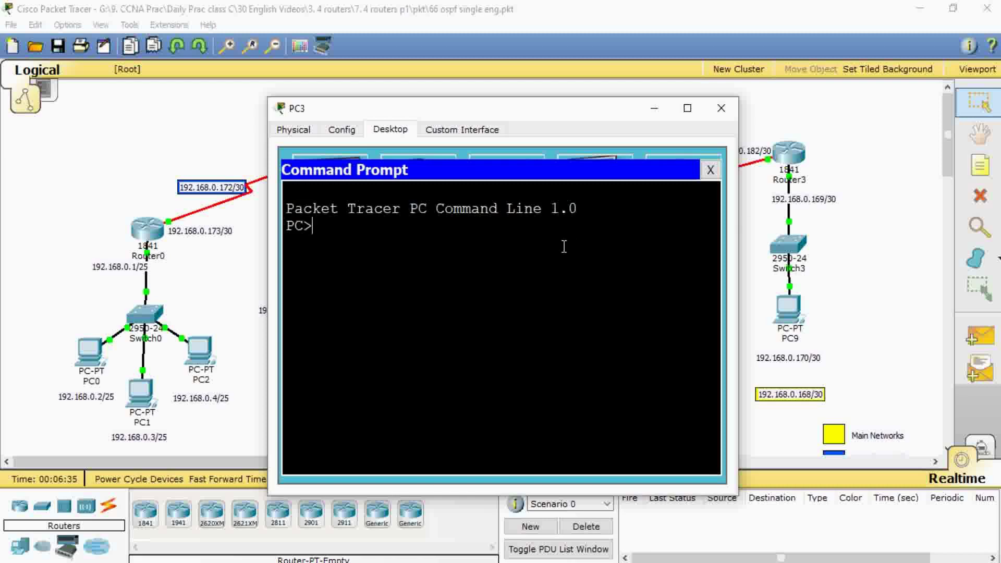
text(p)
key(BackSpace)
text(ping 192.168.0)
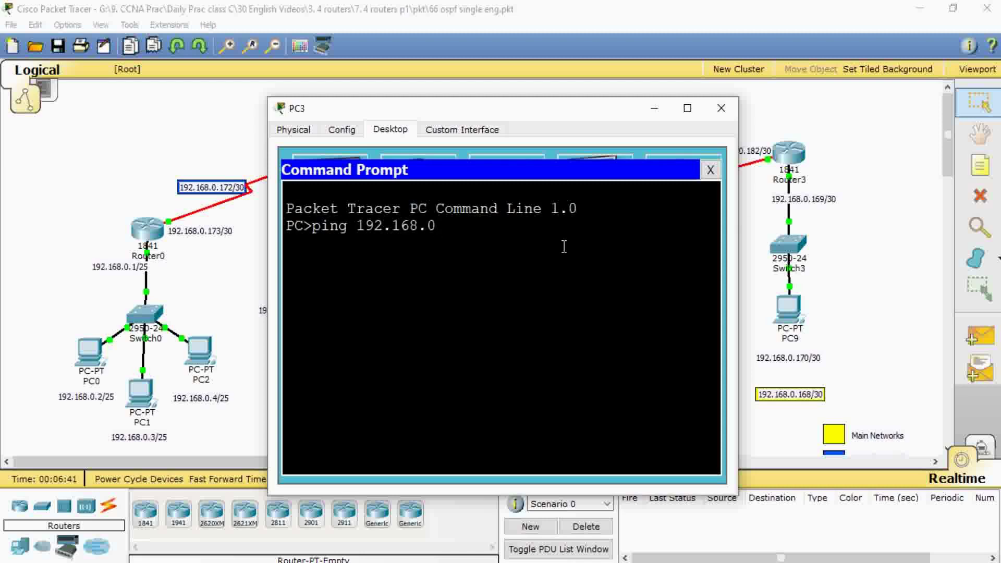
text(.162)
key(Return)
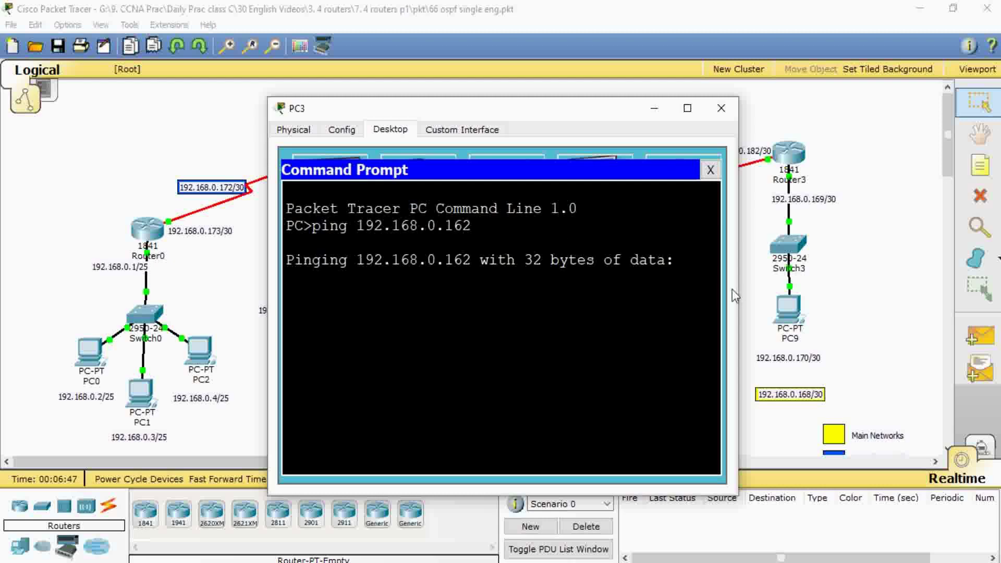
drag(759, 286, 856, 287)
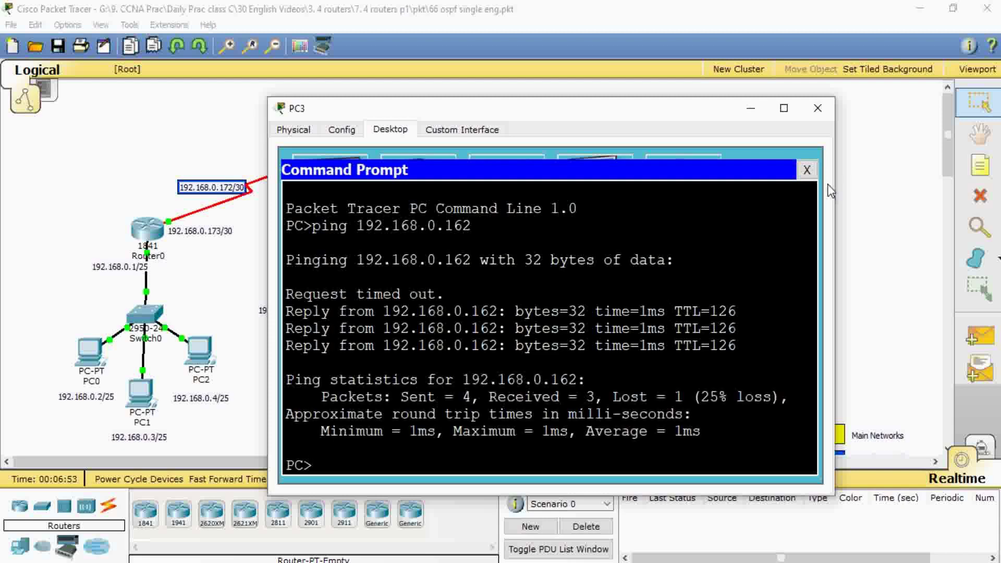
click(817, 109)
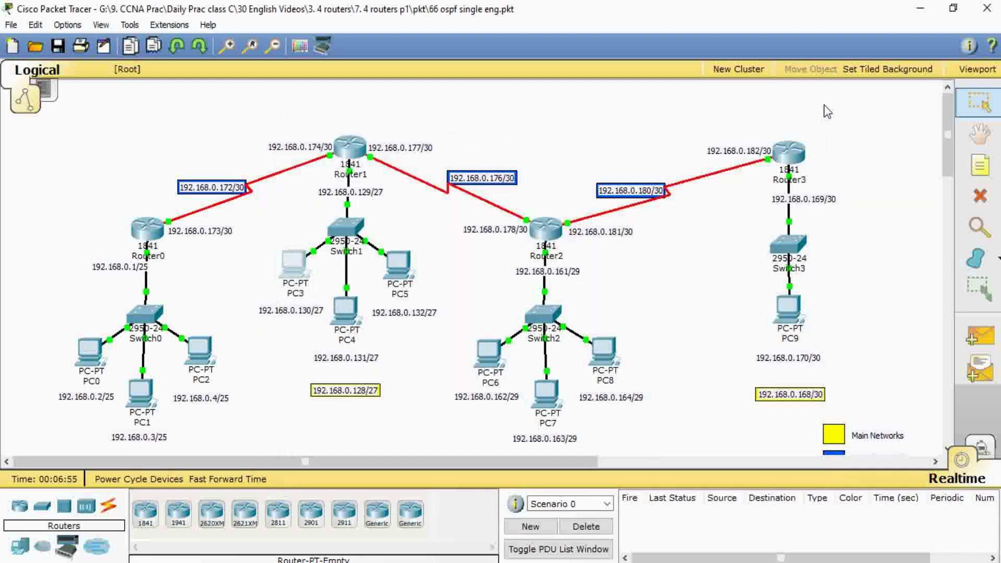